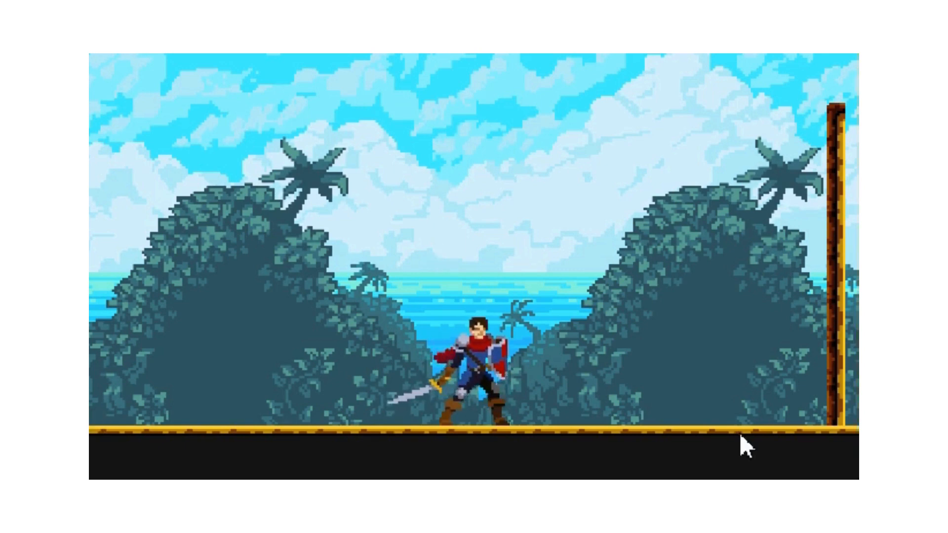
pyautogui.press('space')
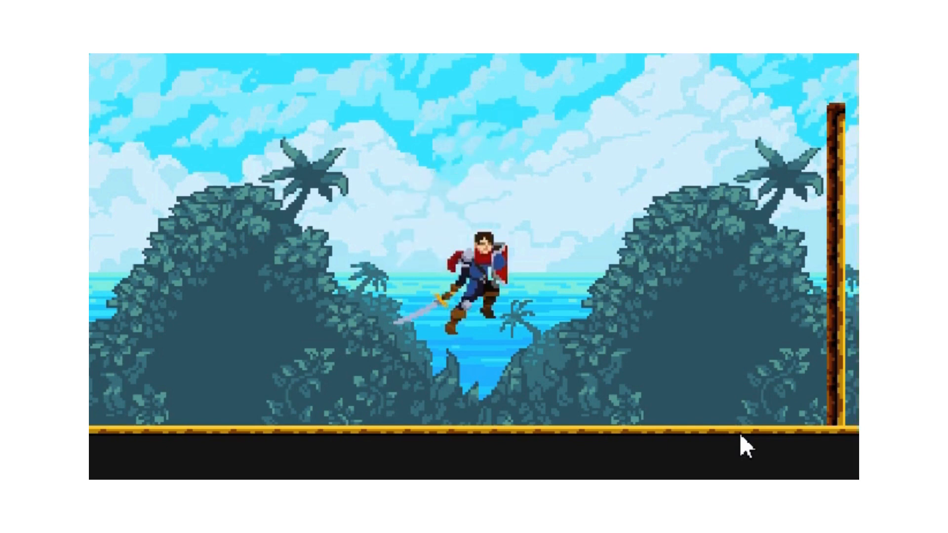
pyautogui.press('Right')
pyautogui.press('space')
pyautogui.press('Left')
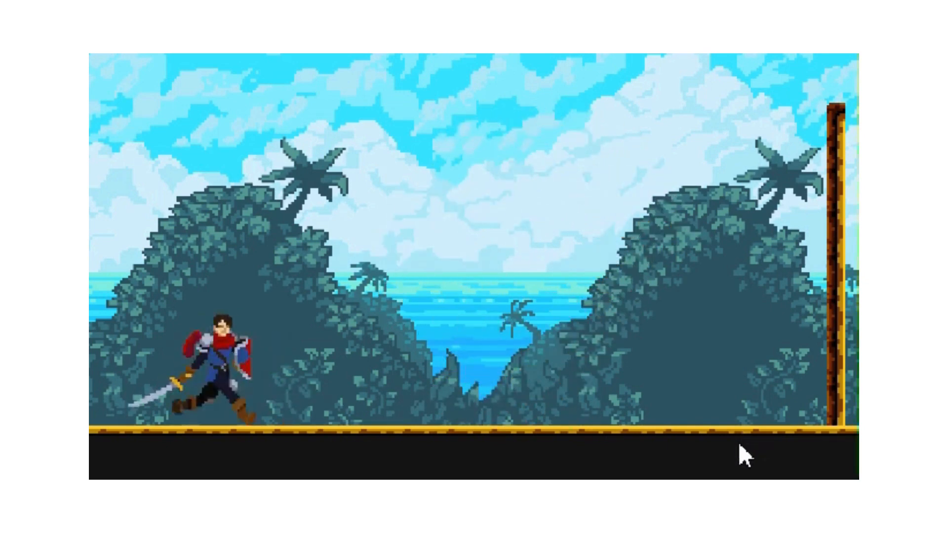
pyautogui.press('Right')
pyautogui.press('space')
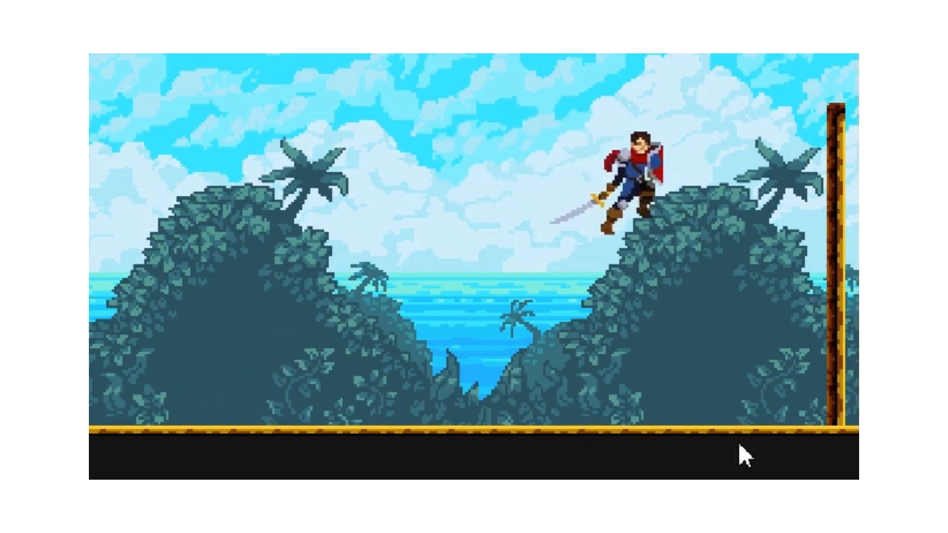
pyautogui.press('Left')
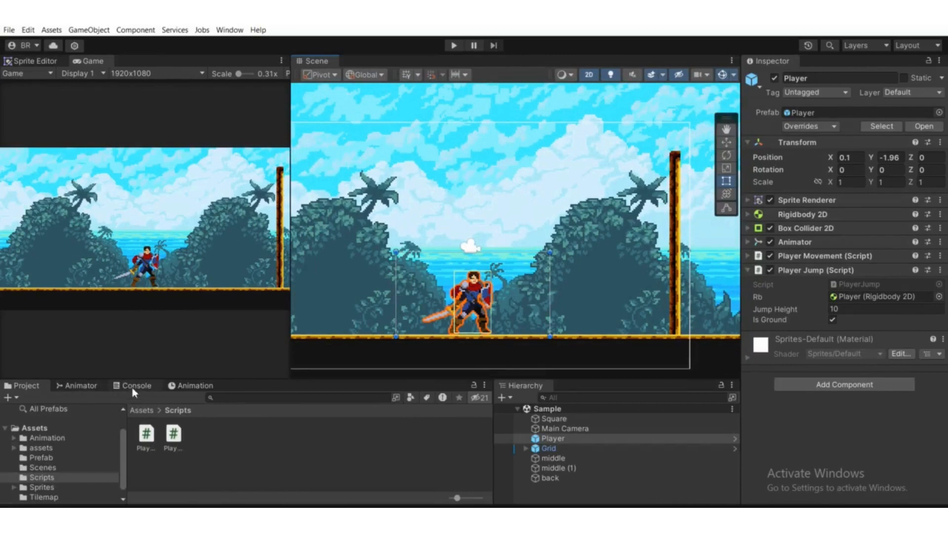
# Open the player's Animator graph and examine the Player_jump state and its settings alongside the idle and run states.
pyautogui.click(79, 386)
pyautogui.scroll(3, 336, 449)
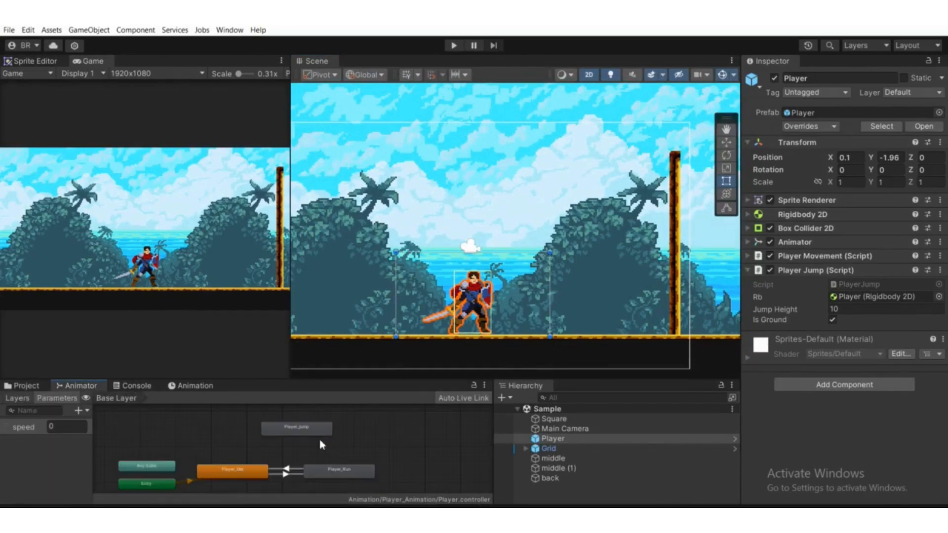
pyautogui.scroll(2, 320, 444)
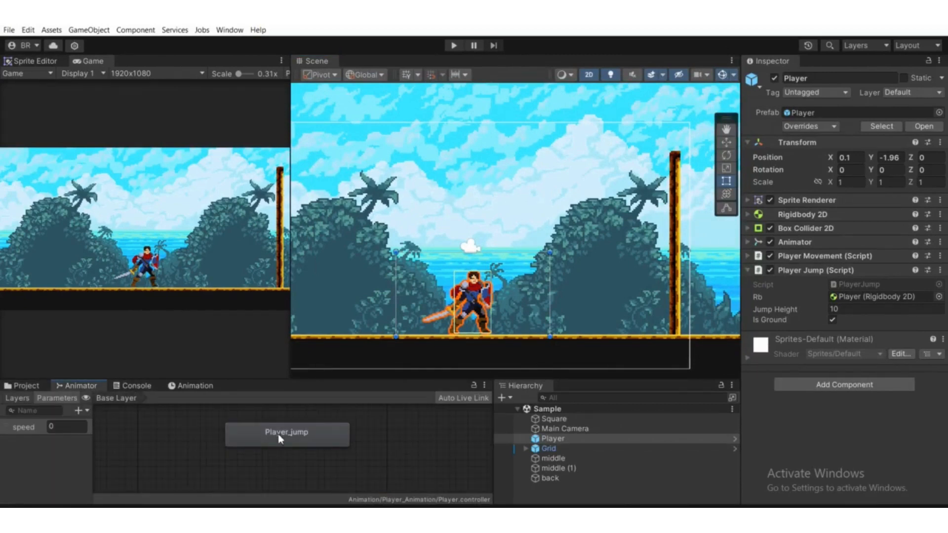
pyautogui.click(277, 434)
pyautogui.scroll(-3, 281, 435)
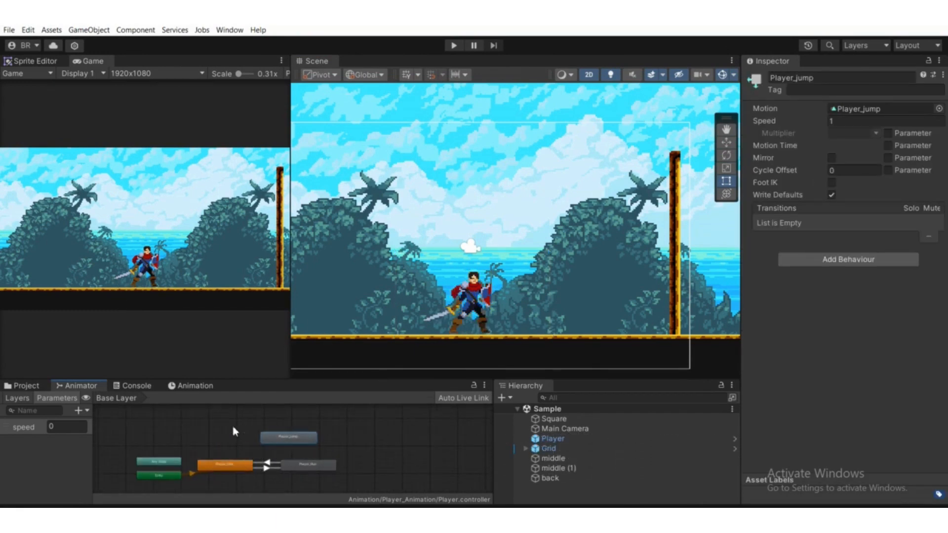
pyautogui.scroll(3, 259, 437)
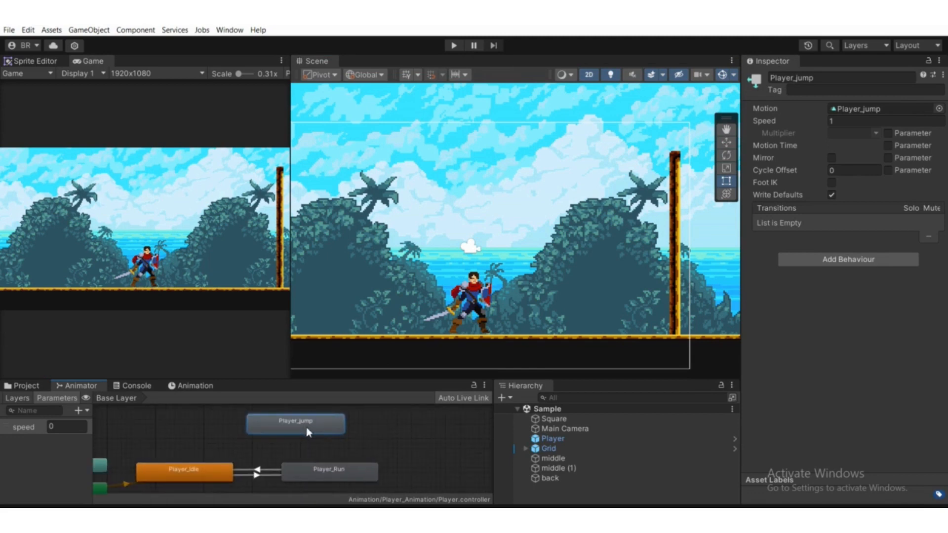
pyautogui.scroll(-2, 307, 433)
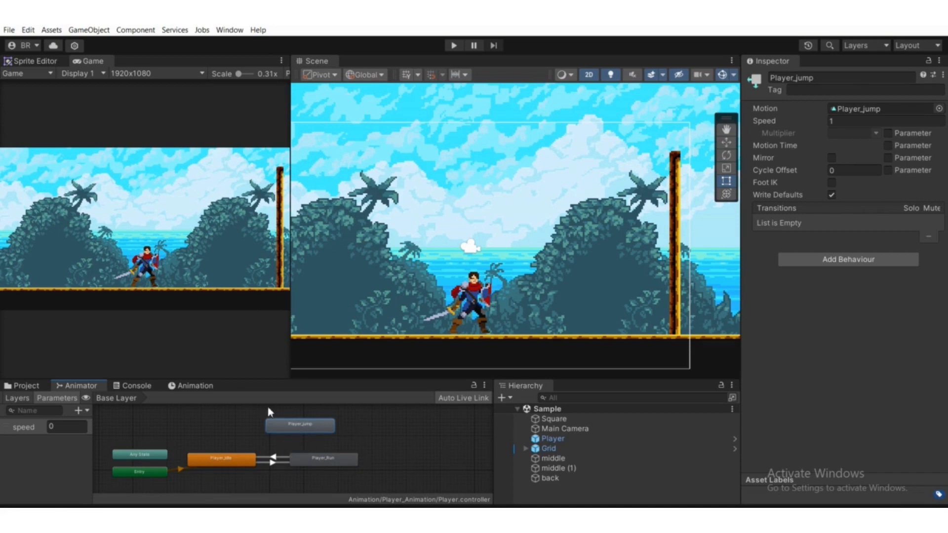
pyautogui.scroll(-3, 438, 297)
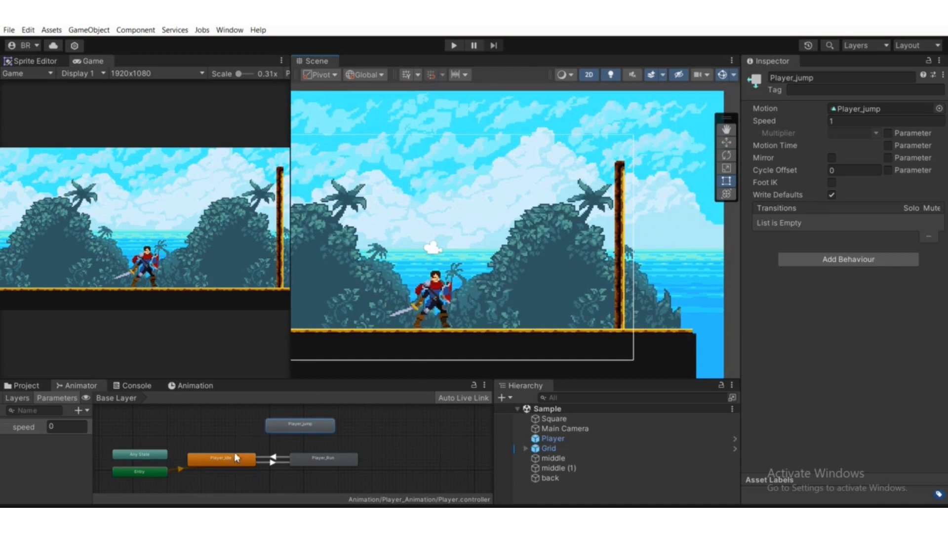
# Rearrange the Animator graph so Any State sits above Player_Idle, with Player_jump below and beside it.
pyautogui.moveTo(152, 460); pyautogui.dragTo(249, 430)
pyautogui.moveTo(272, 435); pyautogui.dragTo(299, 441, button='middle')
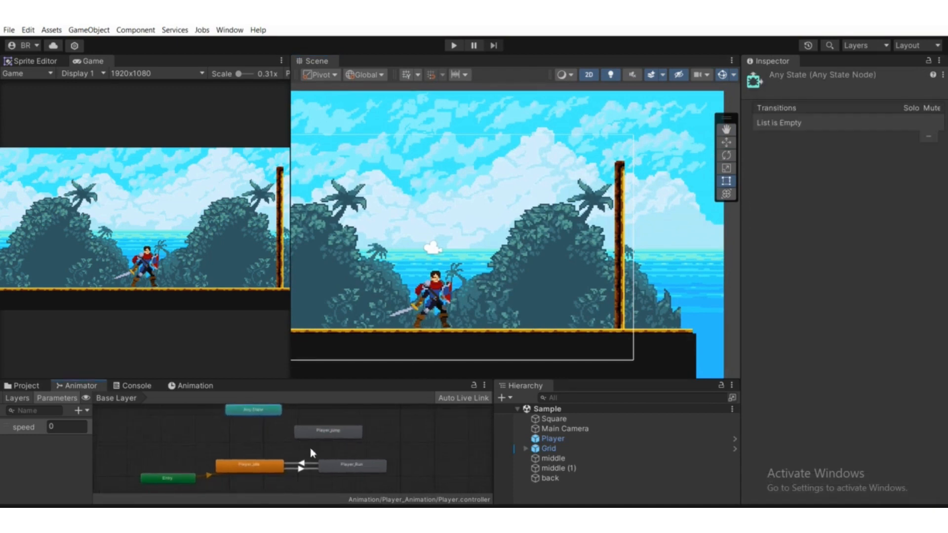
pyautogui.scroll(3, 324, 471)
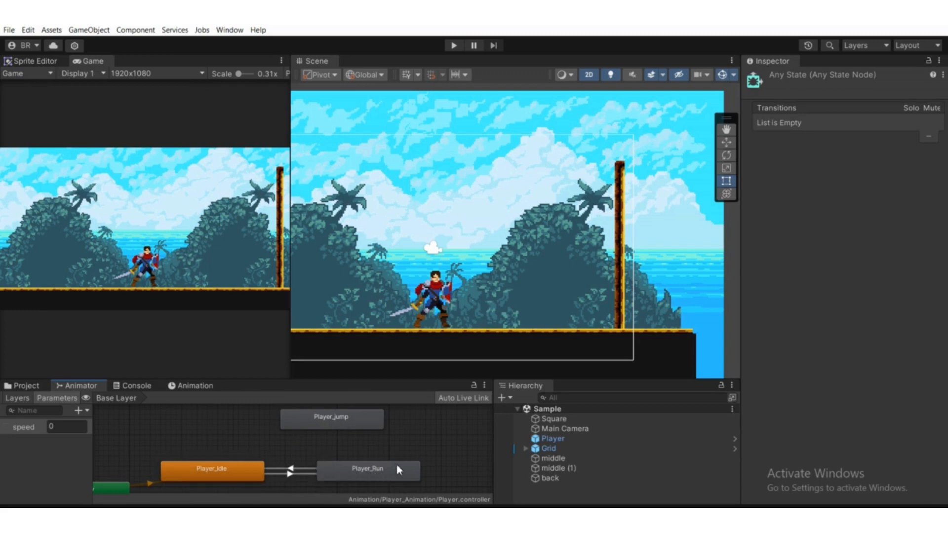
pyautogui.scroll(-2, 326, 435)
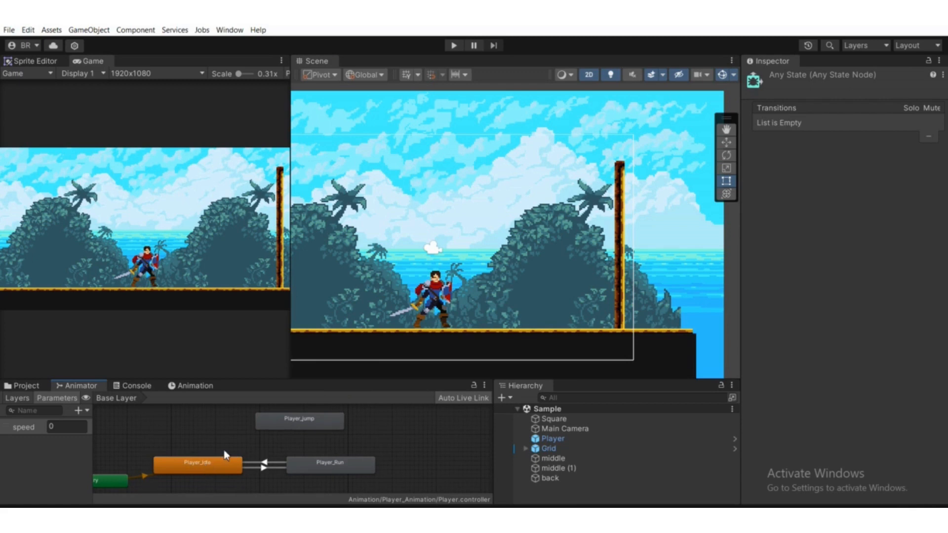
pyautogui.scroll(-2, 222, 446)
pyautogui.scroll(2, 262, 440)
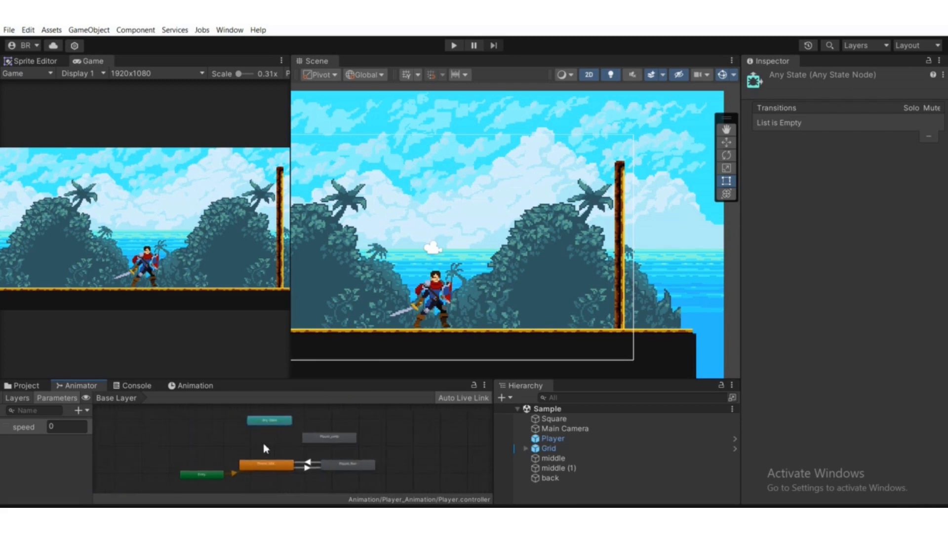
pyautogui.moveTo(275, 414); pyautogui.dragTo(268, 426)
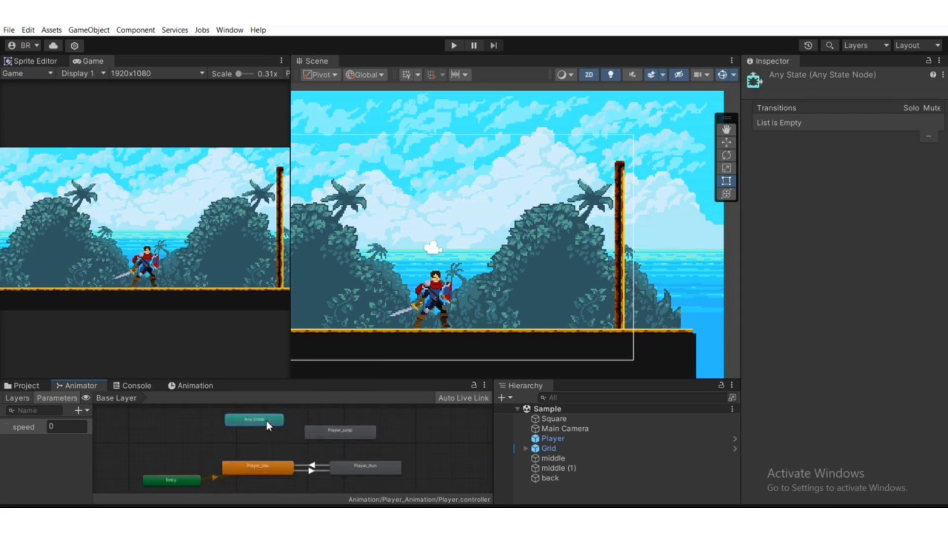
pyautogui.moveTo(355, 432); pyautogui.dragTo(334, 435)
pyautogui.moveTo(257, 424); pyautogui.dragTo(246, 414)
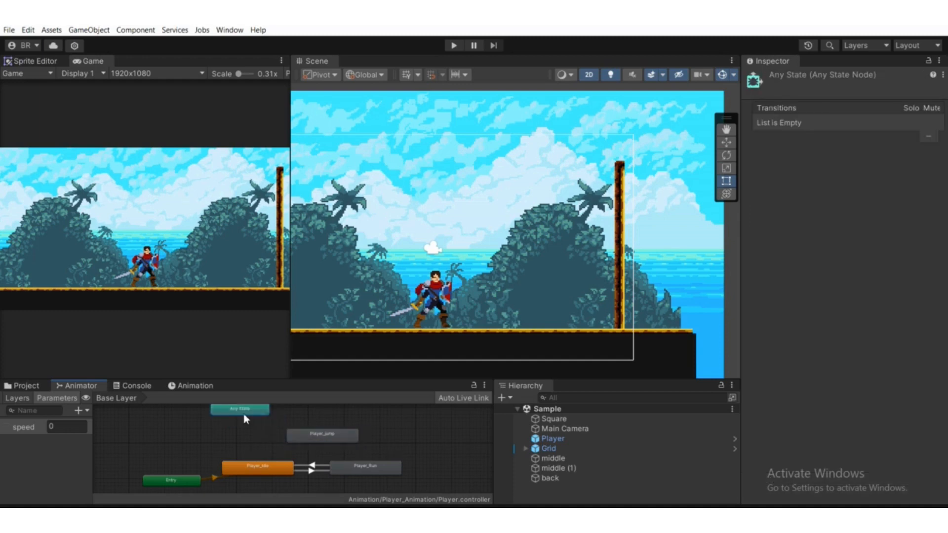
# Add a Bool parameter named "jump" to the player's Animator controller.
pyautogui.scroll(-2, 352, 444)
pyautogui.moveTo(351, 444); pyautogui.dragTo(327, 446, button='middle')
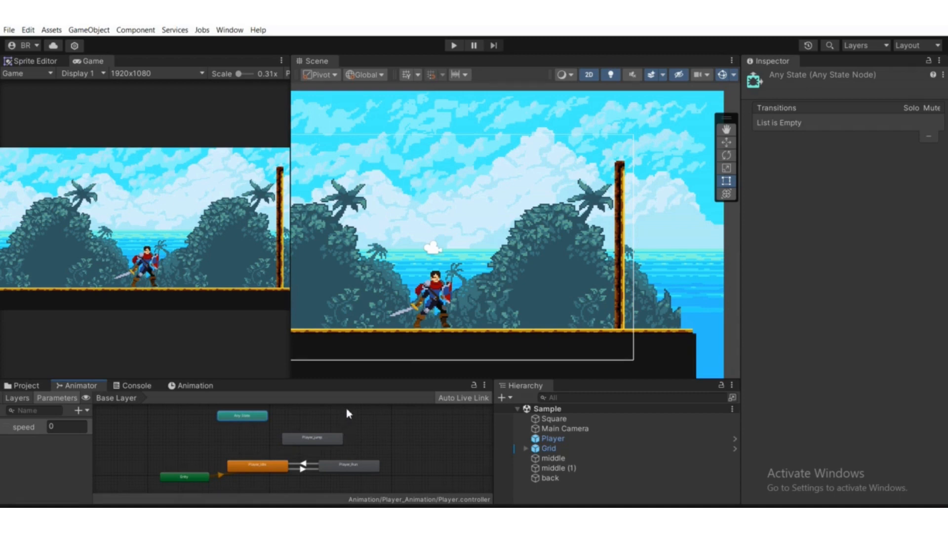
pyautogui.scroll(-1, 421, 349)
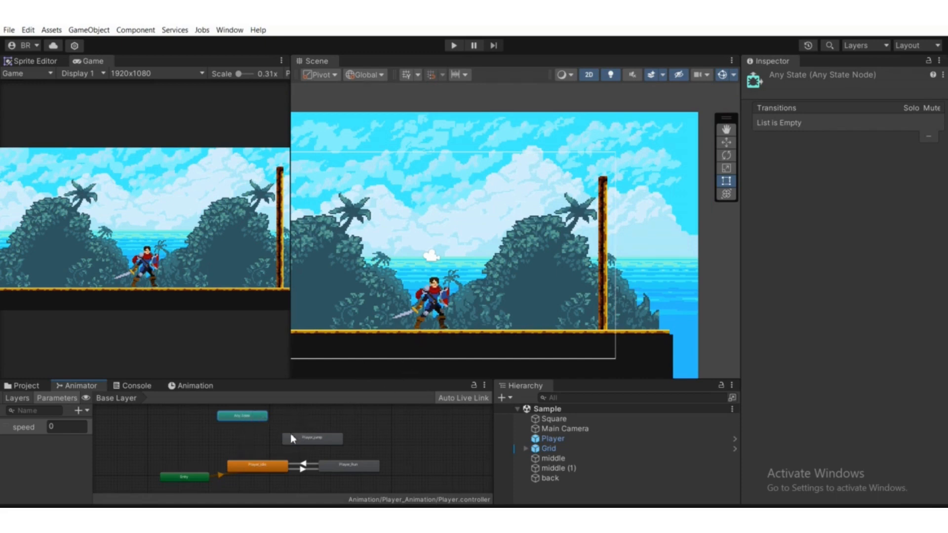
pyautogui.scroll(-2, 259, 423)
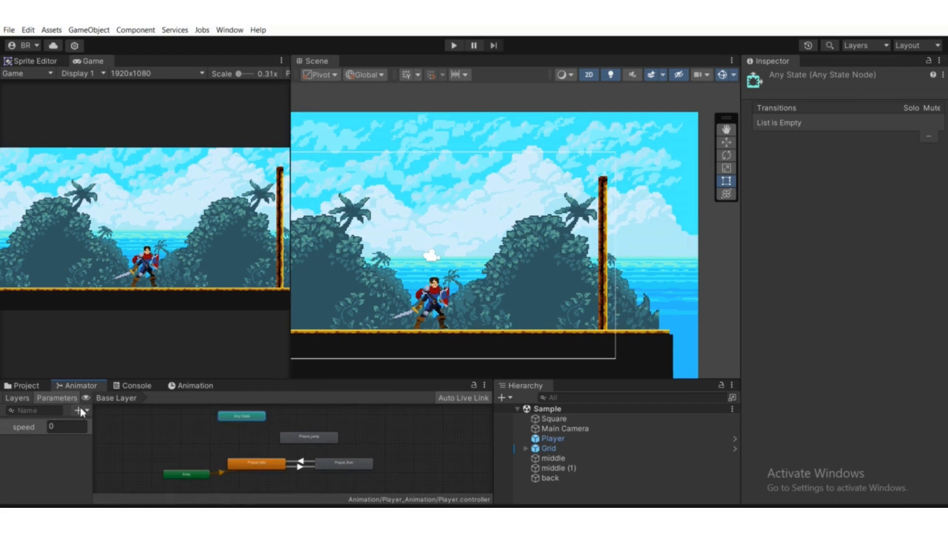
pyautogui.click(80, 411)
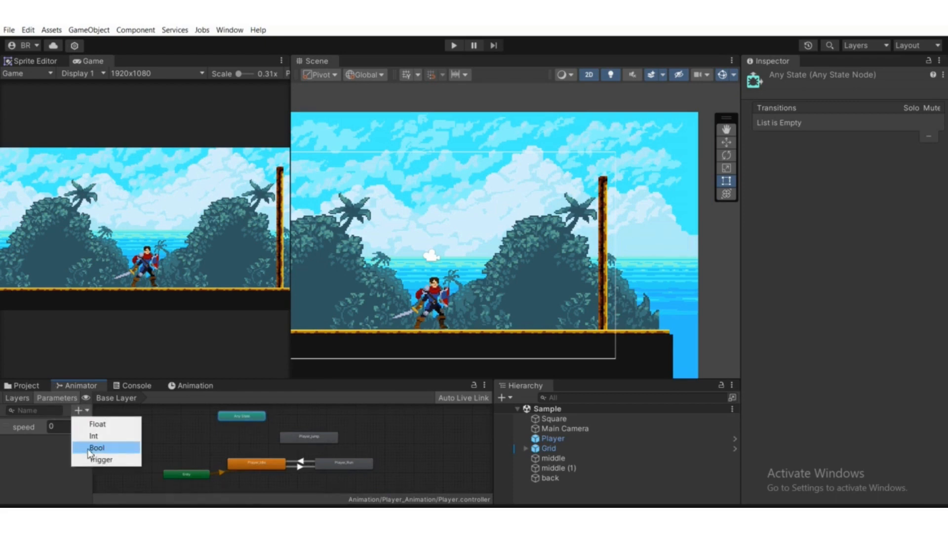
pyautogui.click(97, 449)
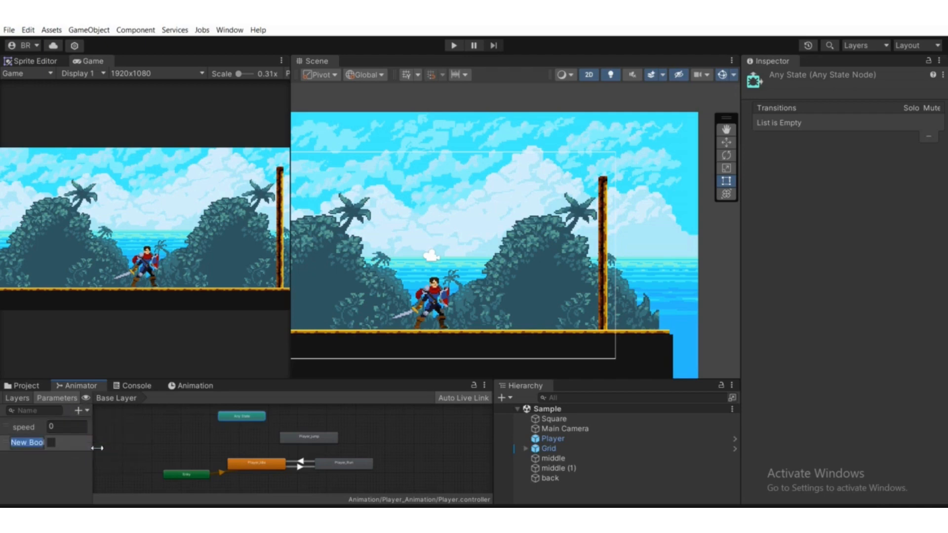
pyautogui.write('Jump')
pyautogui.press('BackSpace')
pyautogui.press('BackSpace')
pyautogui.press('BackSpace')
pyautogui.write('ump')
pyautogui.press('Return')
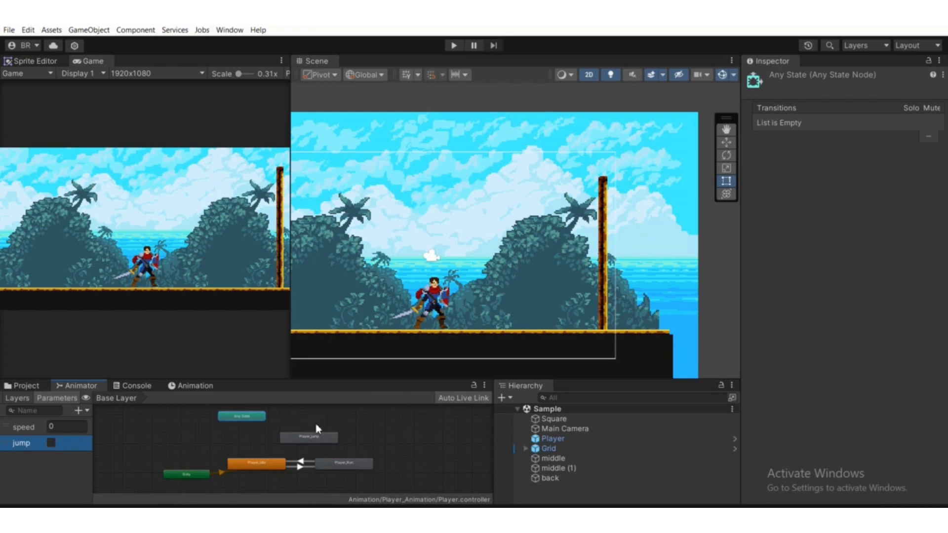
# Create a transition from Any State to Player_jump in the Base Layer.
pyautogui.scroll(4, 260, 452)
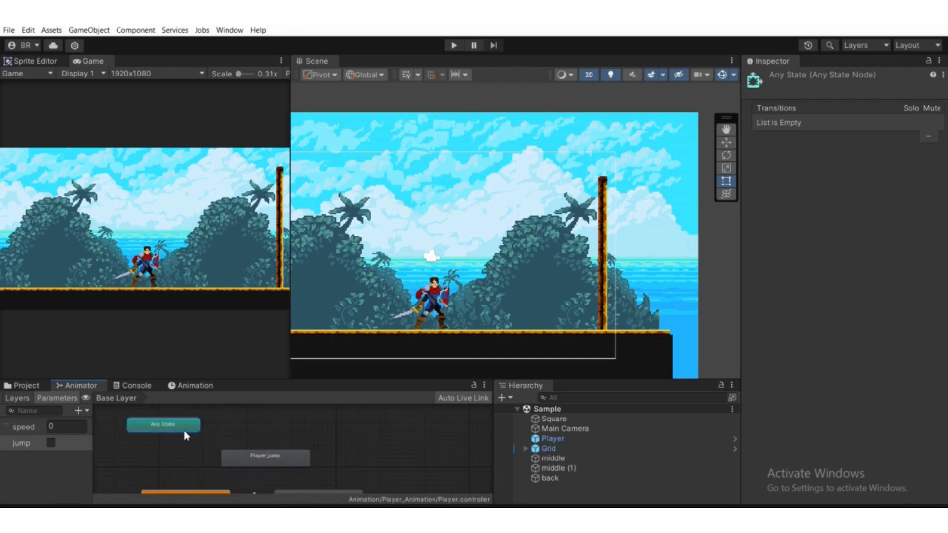
pyautogui.scroll(-3, 187, 444)
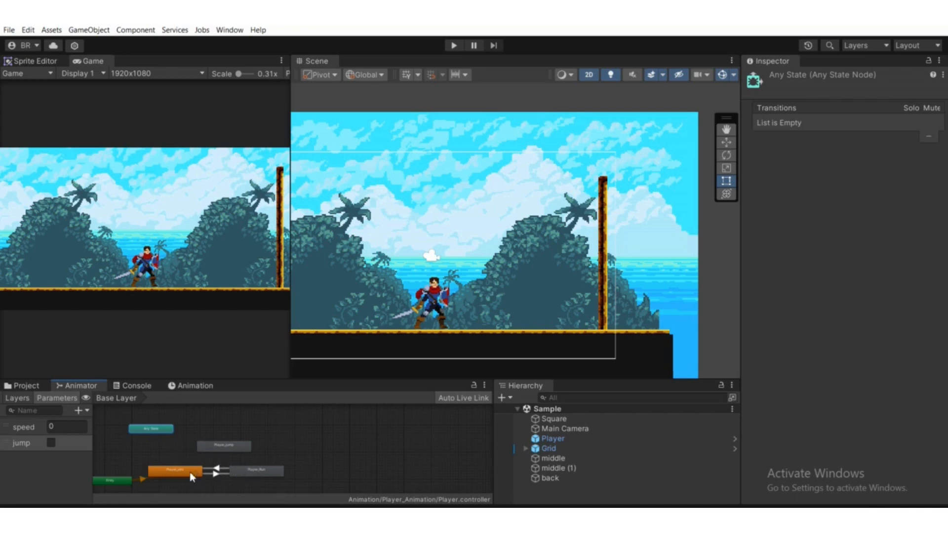
pyautogui.moveTo(172, 447); pyautogui.dragTo(233, 442, button='middle')
pyautogui.scroll(1, 225, 441)
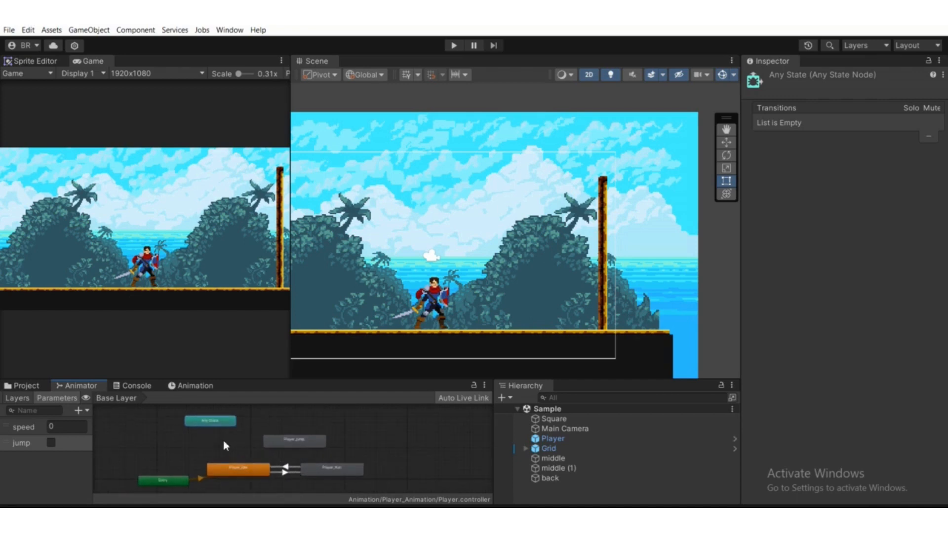
pyautogui.rightClick(213, 424)
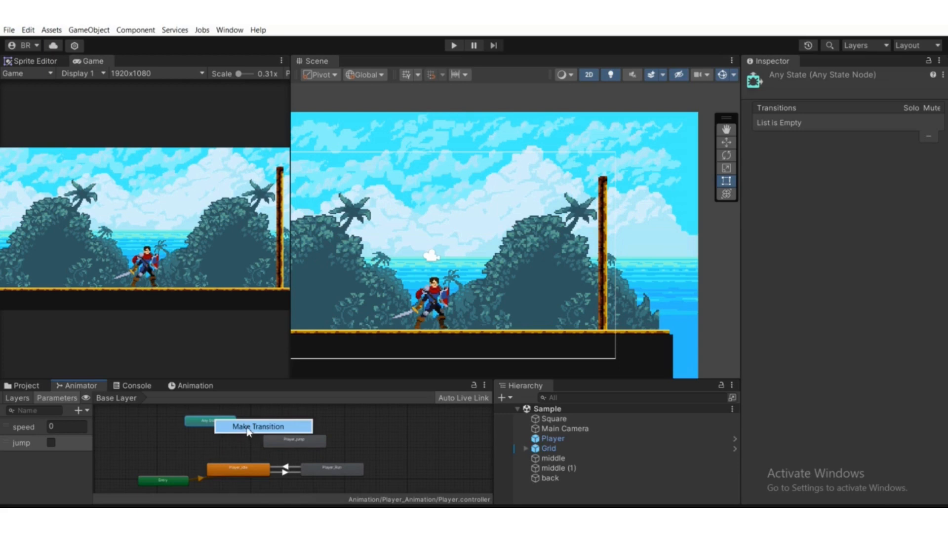
pyautogui.click(250, 427)
pyautogui.click(312, 444)
# Set the transition duration of the Any State to Player_jump transition to 0.
pyautogui.moveTo(311, 445); pyautogui.dragTo(278, 455, button='middle')
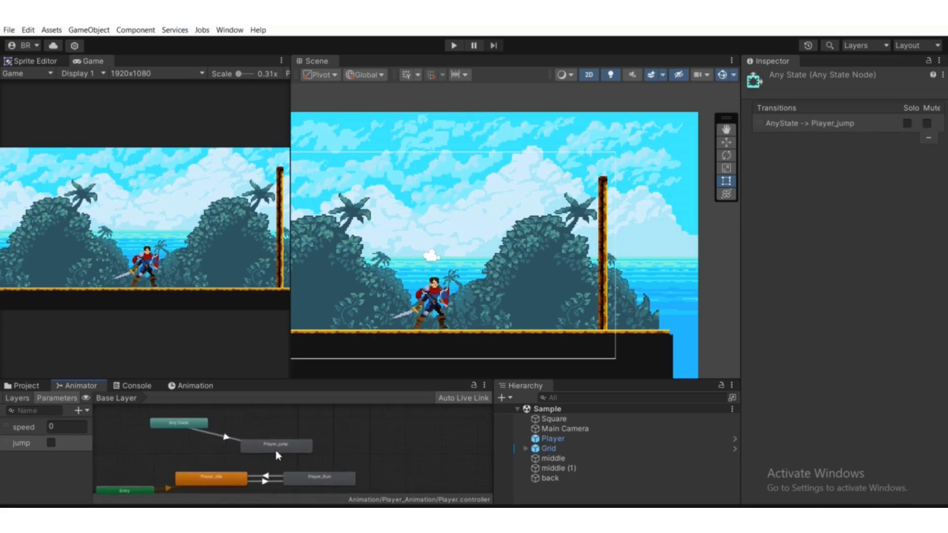
pyautogui.click(227, 432)
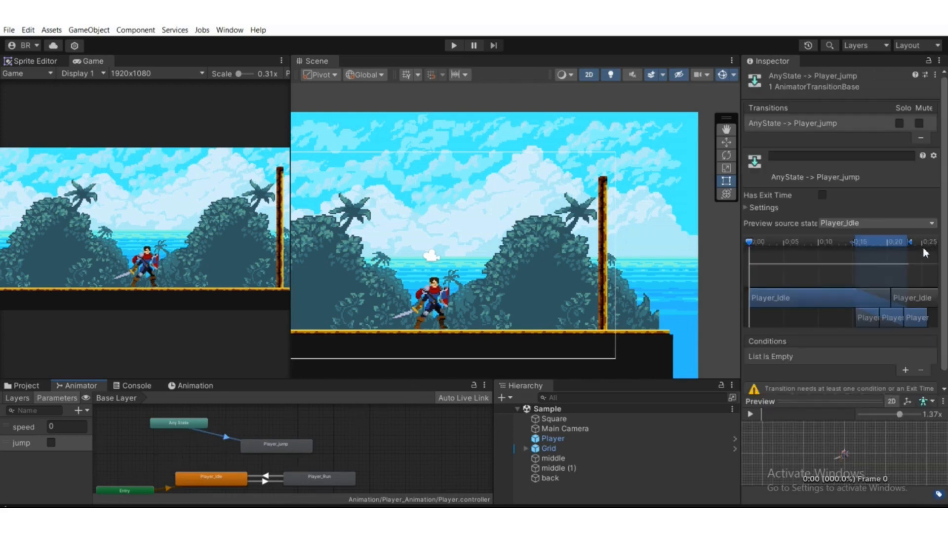
pyautogui.click(777, 208)
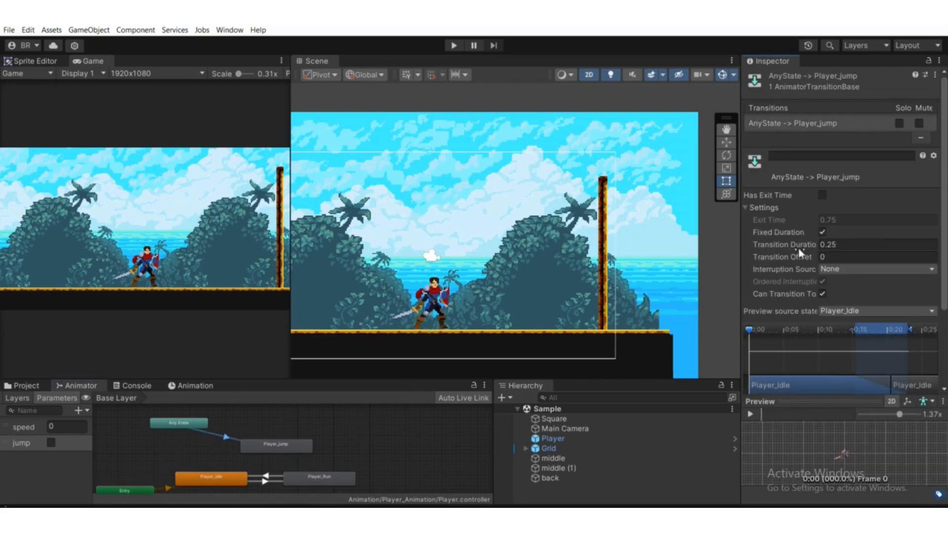
pyautogui.click(864, 244)
pyautogui.write('0')
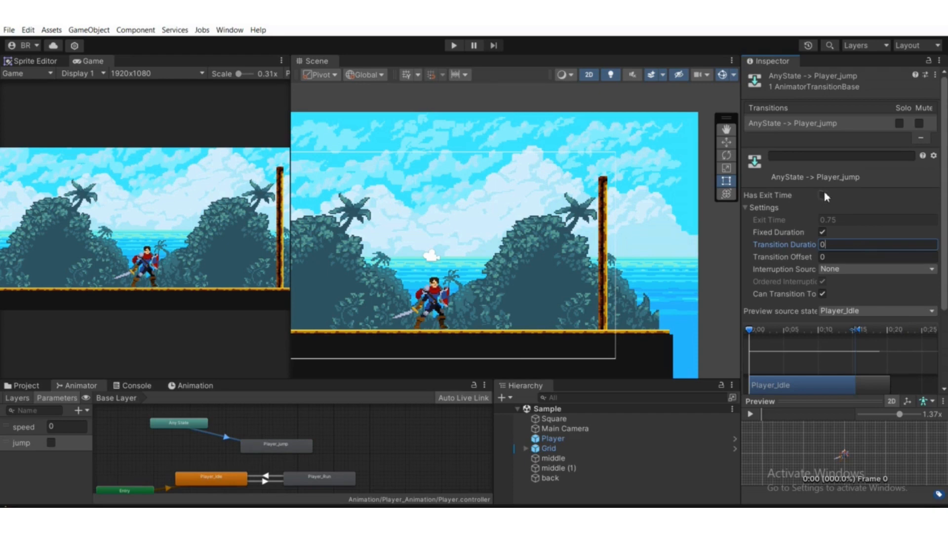
# Add a condition to the Any State to Player_jump transition requiring the jump parameter to be true.
pyautogui.scroll(-3, 817, 210)
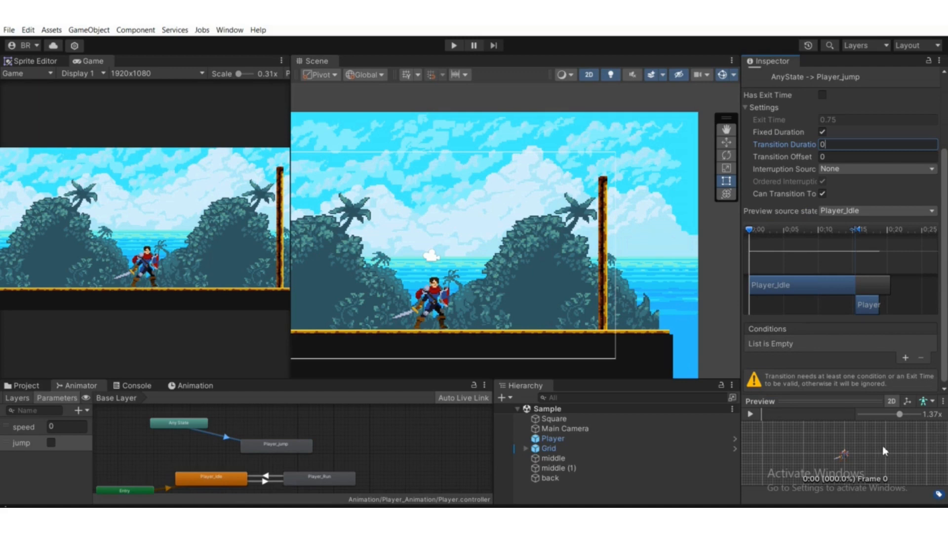
pyautogui.click(905, 357)
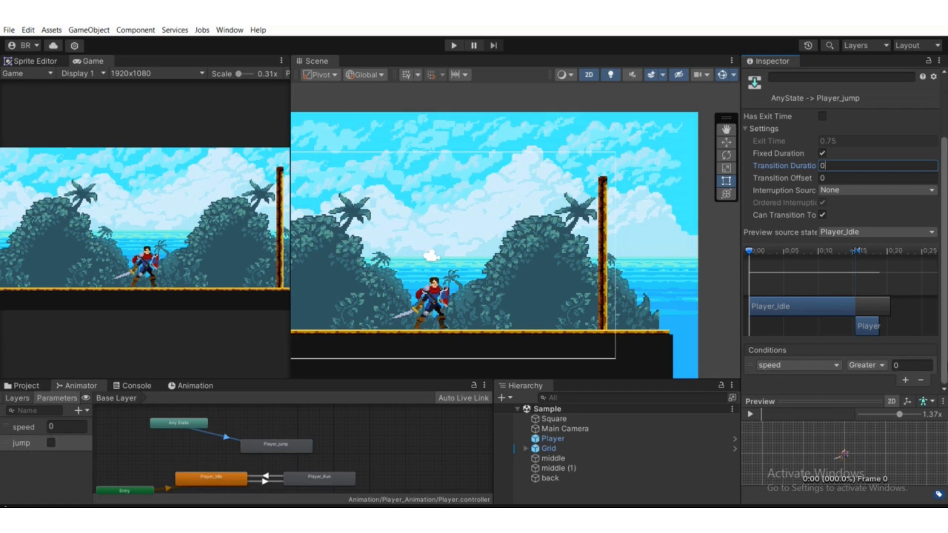
pyautogui.click(778, 366)
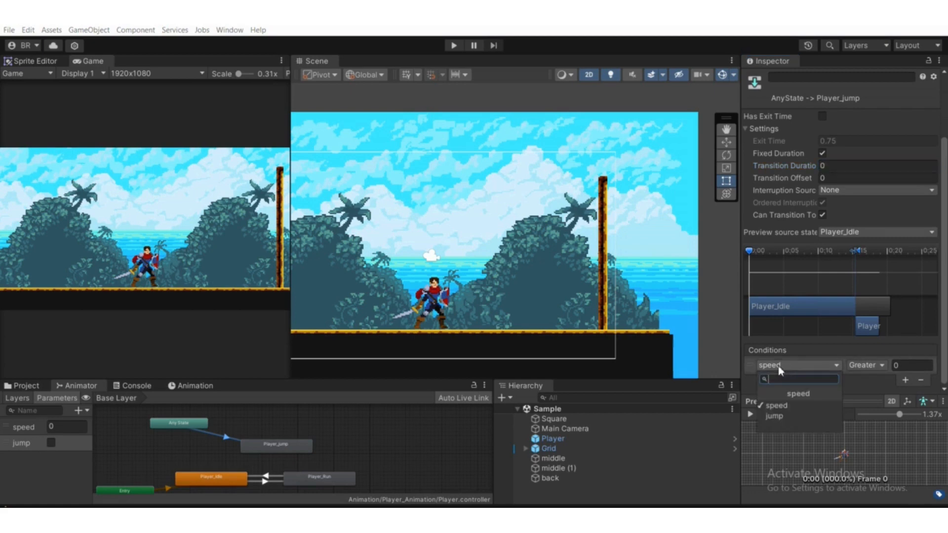
pyautogui.click(775, 415)
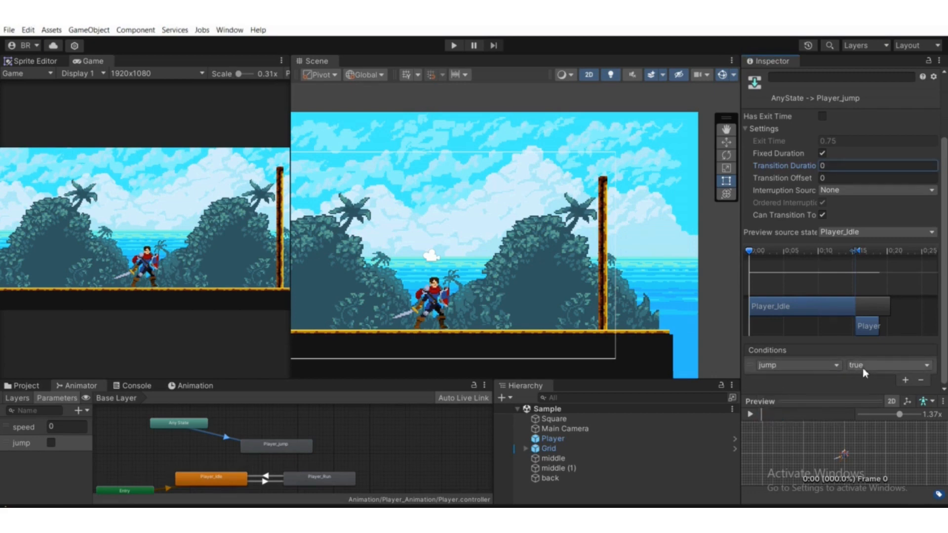
pyautogui.moveTo(342, 436); pyautogui.dragTo(371, 424, button='middle')
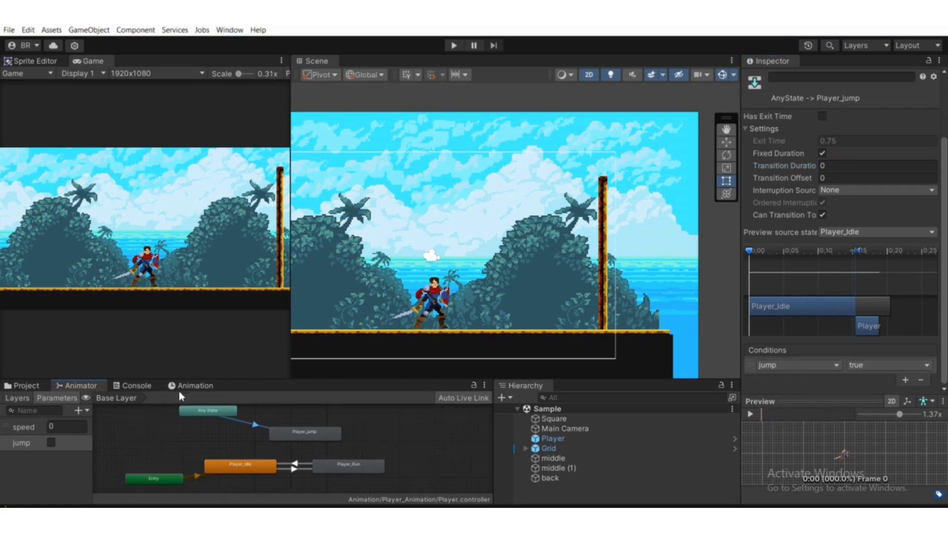
# Run the game and switch the jump parameter on and off to test the jump animation.
pyautogui.click(151, 386)
pyautogui.click(13, 398)
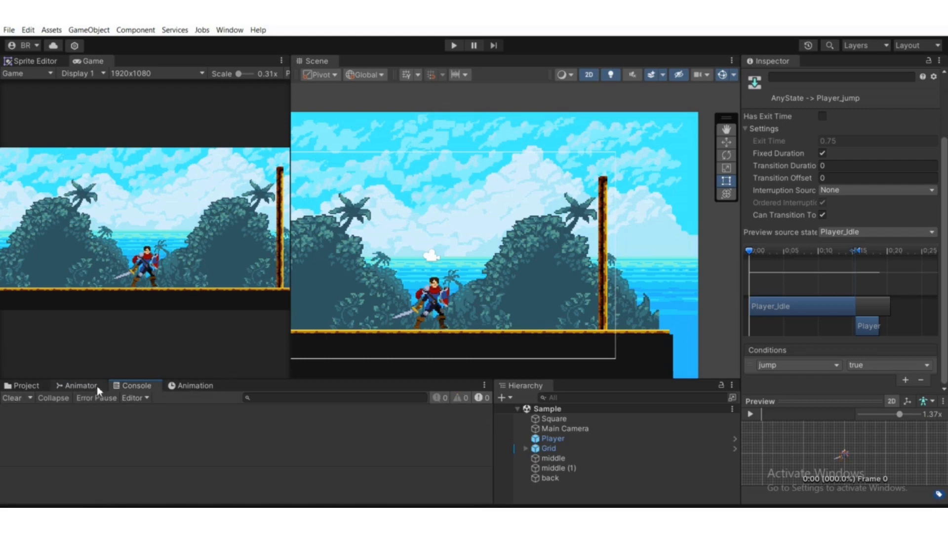
pyautogui.click(97, 387)
pyautogui.scroll(-4, 444, 273)
pyautogui.moveTo(445, 272); pyautogui.dragTo(439, 294, button='middle')
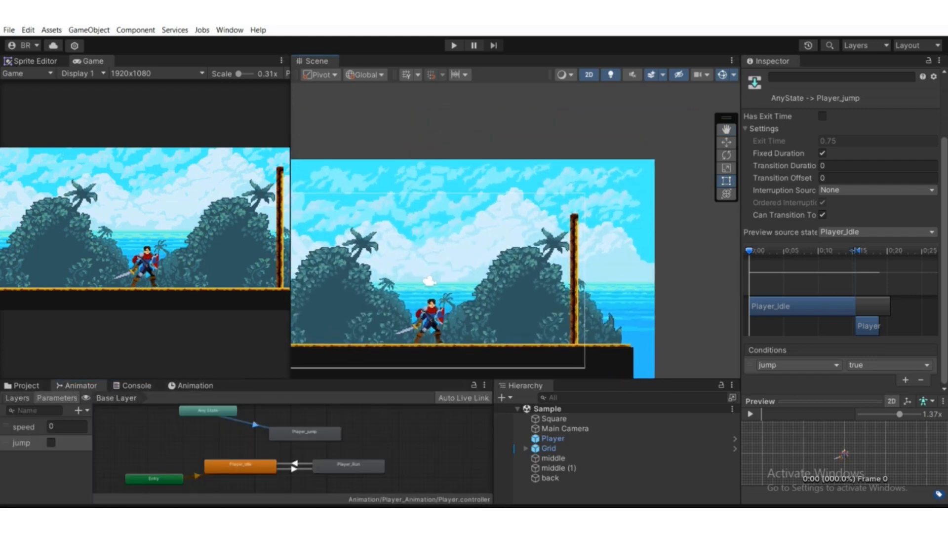
pyautogui.click(450, 47)
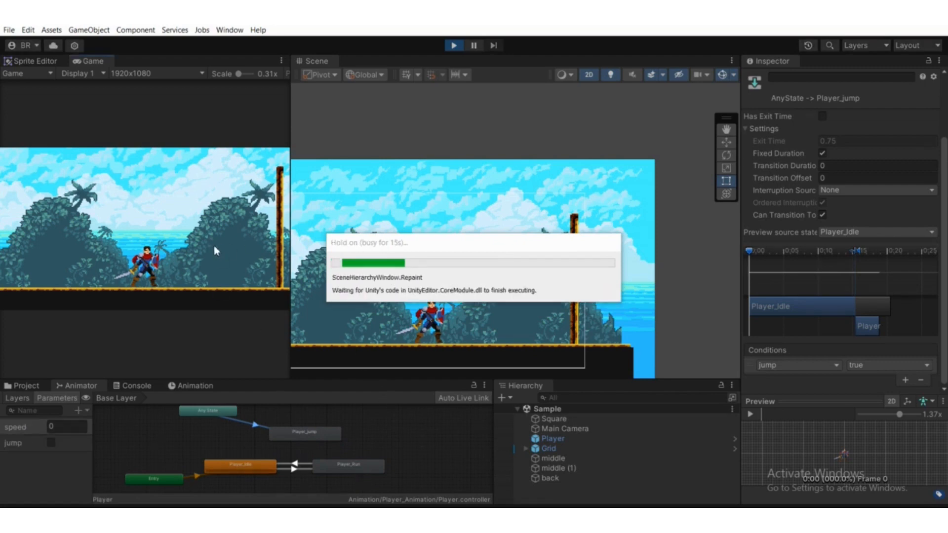
pyautogui.click(51, 443)
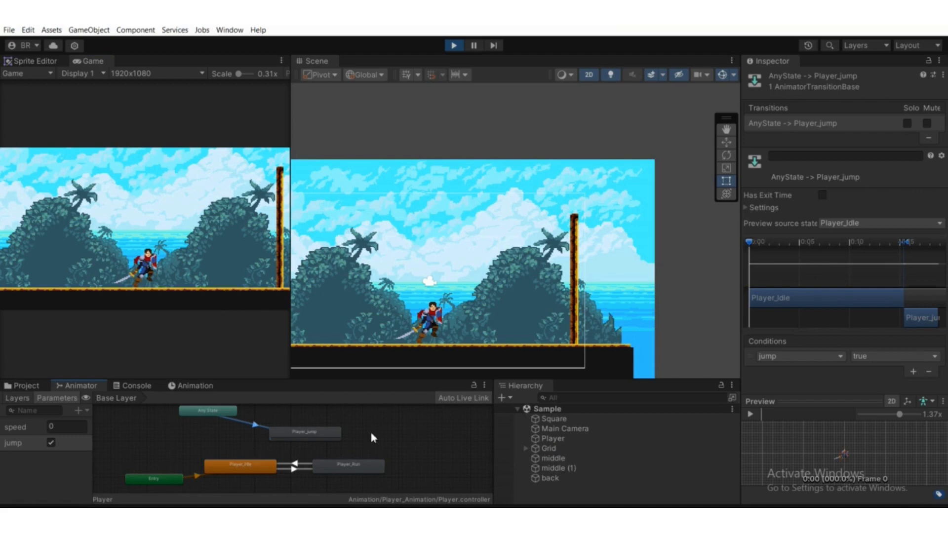
pyautogui.click(51, 442)
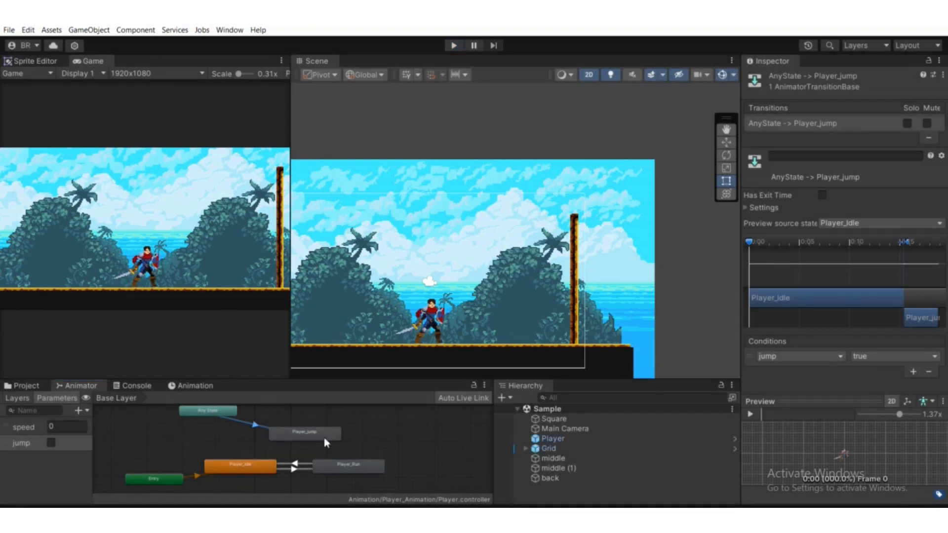
# Create a transition from Player_jump to Player_Idle in the Base Layer.
pyautogui.scroll(3, 307, 440)
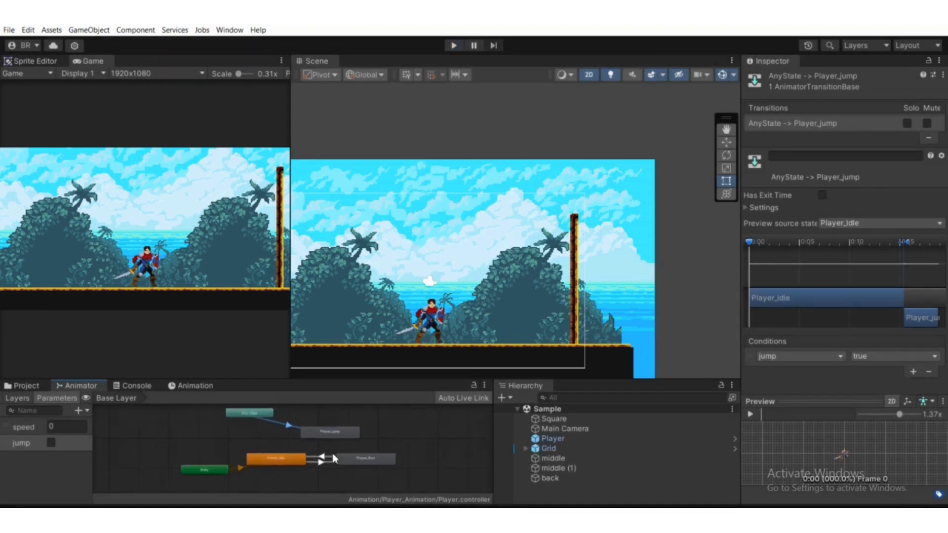
pyautogui.scroll(-3, 334, 448)
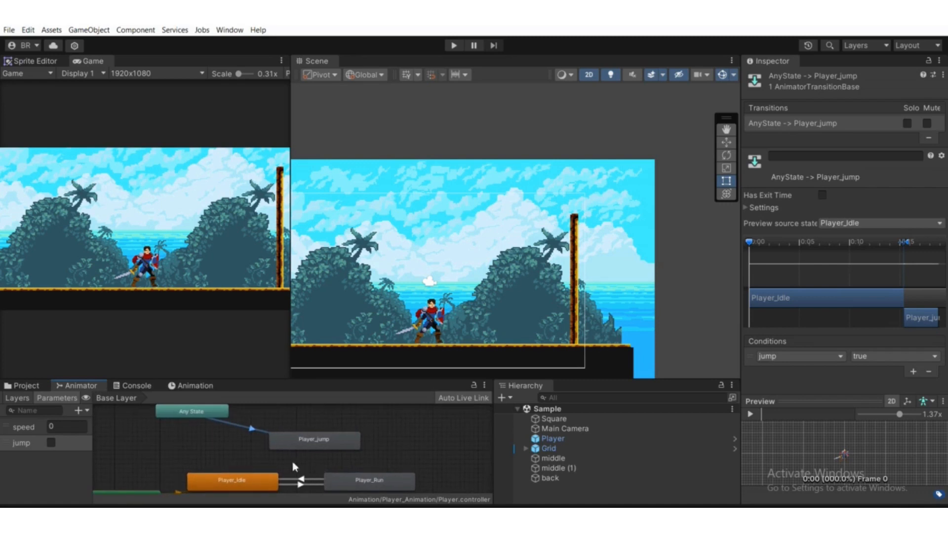
pyautogui.moveTo(289, 452); pyautogui.dragTo(334, 446, button='middle')
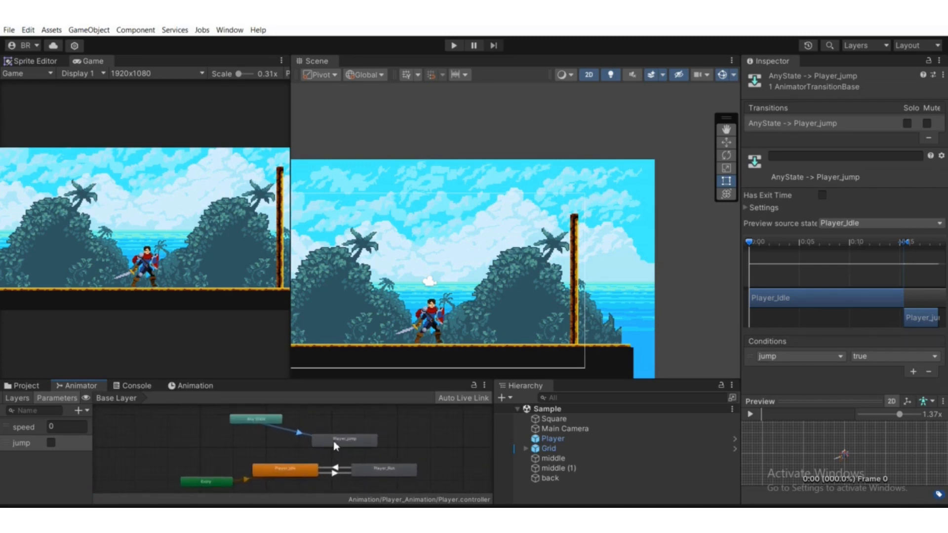
pyautogui.rightClick(335, 447)
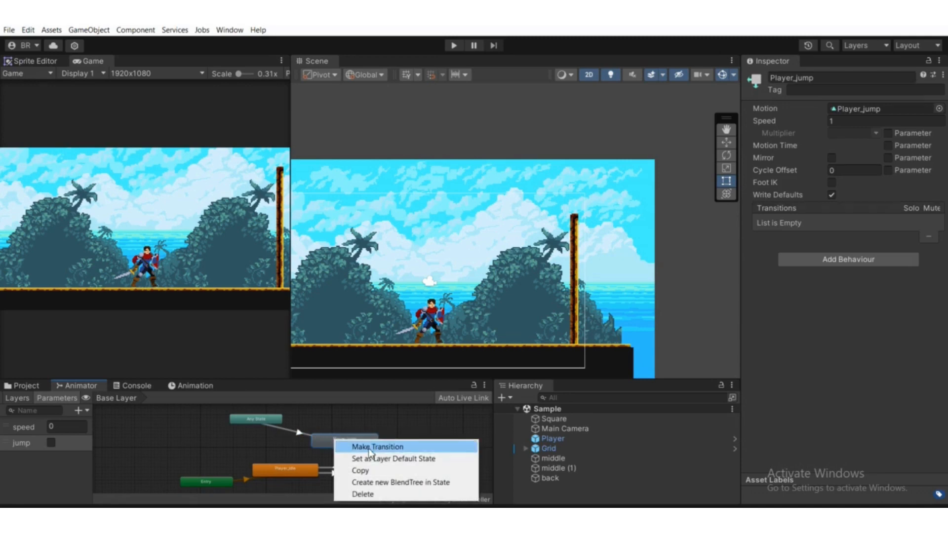
pyautogui.click(341, 446)
pyautogui.click(277, 470)
# Create a transition from Player_jump to Player_Run in the Base Layer.
pyautogui.scroll(2, 311, 469)
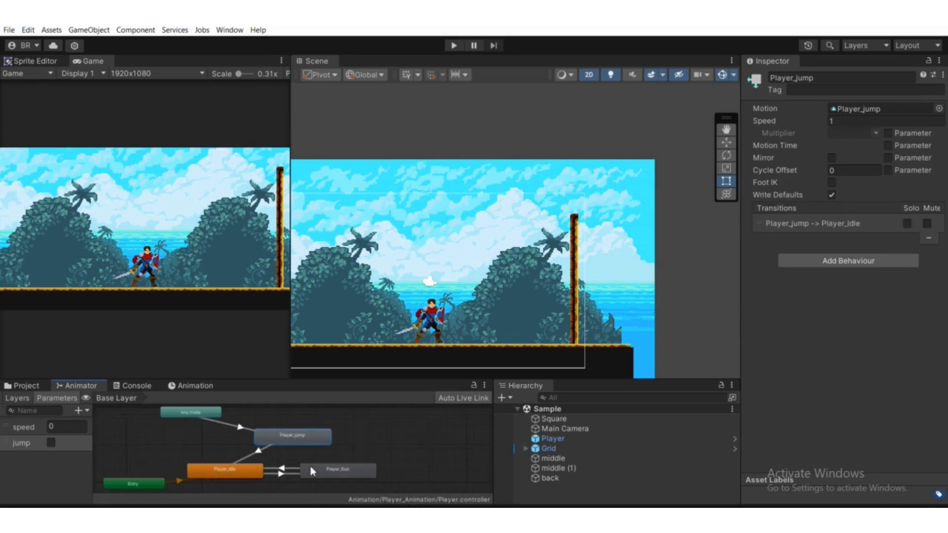
pyautogui.rightClick(294, 441)
pyautogui.click(326, 444)
pyautogui.click(366, 473)
# Disable Has Exit Time on the Player_jump to Player_Idle transition and set its transition duration to 0.
pyautogui.moveTo(333, 467); pyautogui.dragTo(394, 443, button='middle')
pyautogui.scroll(1, 373, 437)
pyautogui.moveTo(326, 461); pyautogui.dragTo(302, 464, button='middle')
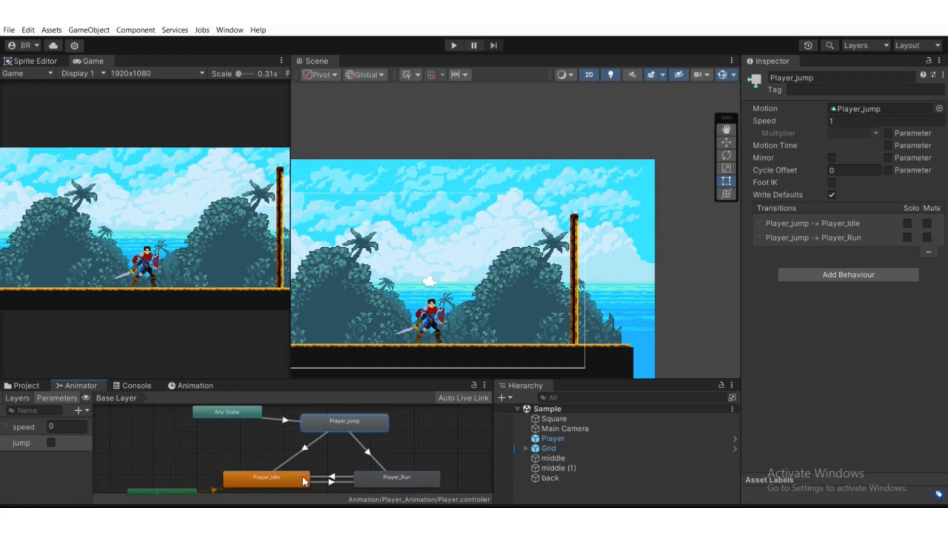
pyautogui.click(309, 448)
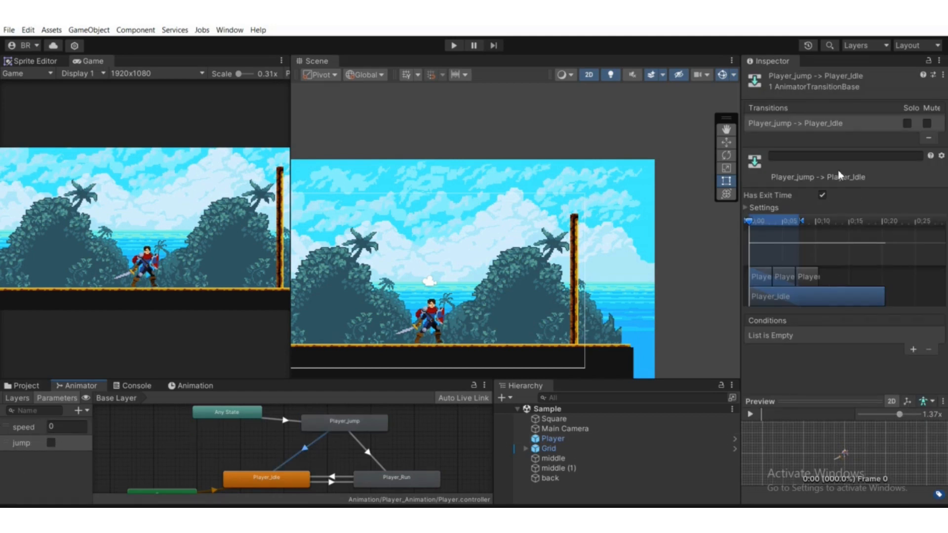
pyautogui.click(757, 208)
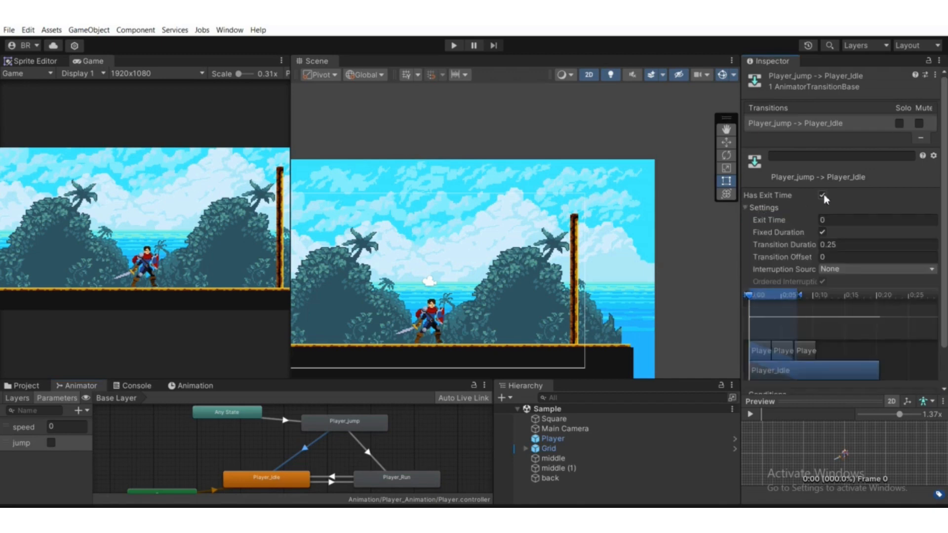
pyautogui.click(823, 196)
pyautogui.click(823, 195)
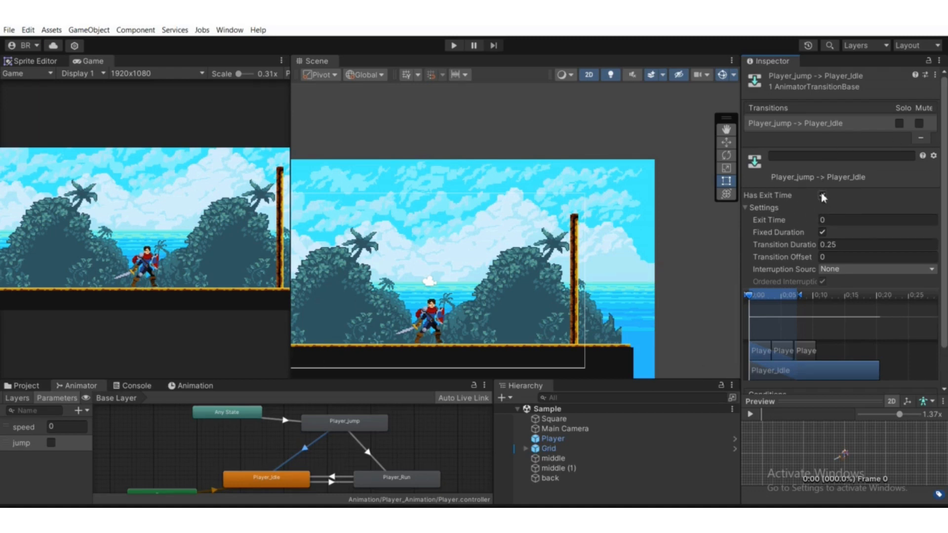
pyautogui.click(842, 244)
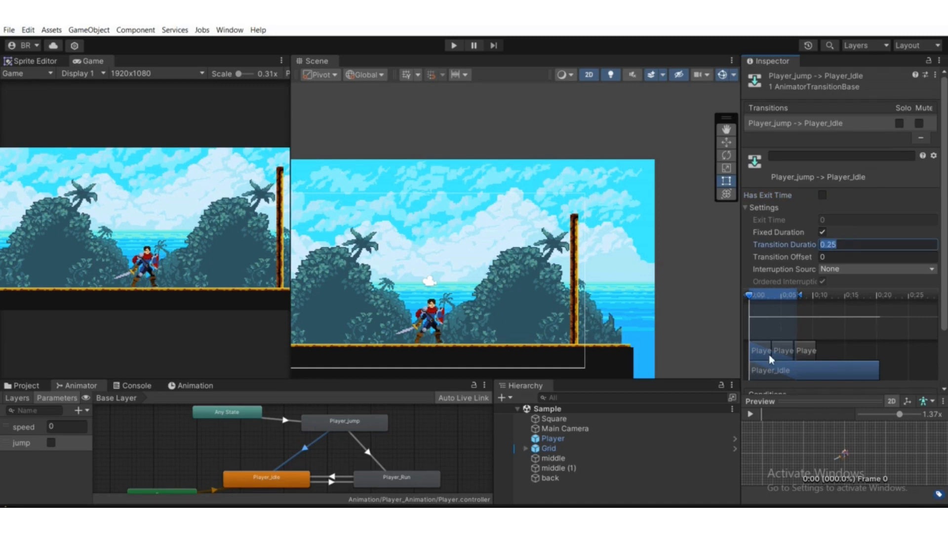
pyautogui.write('0')
pyautogui.scroll(-3, 919, 346)
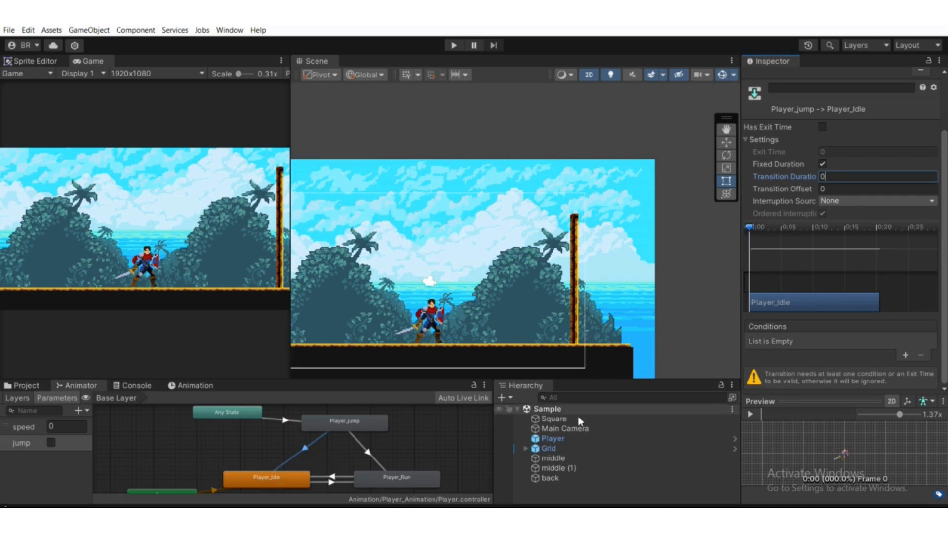
# Add a condition to the Player_jump to Player_Idle transition requiring the jump parameter to be false.
pyautogui.click(359, 448)
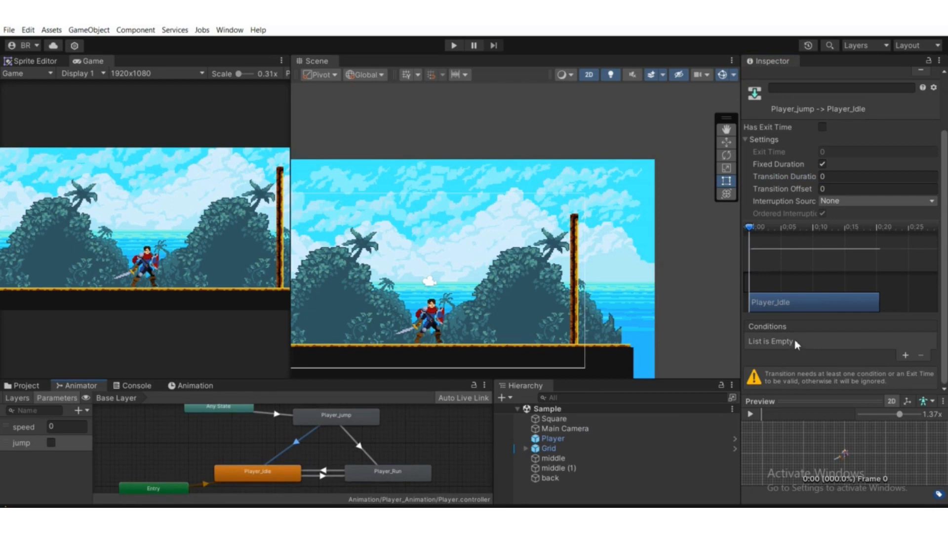
pyautogui.click(906, 357)
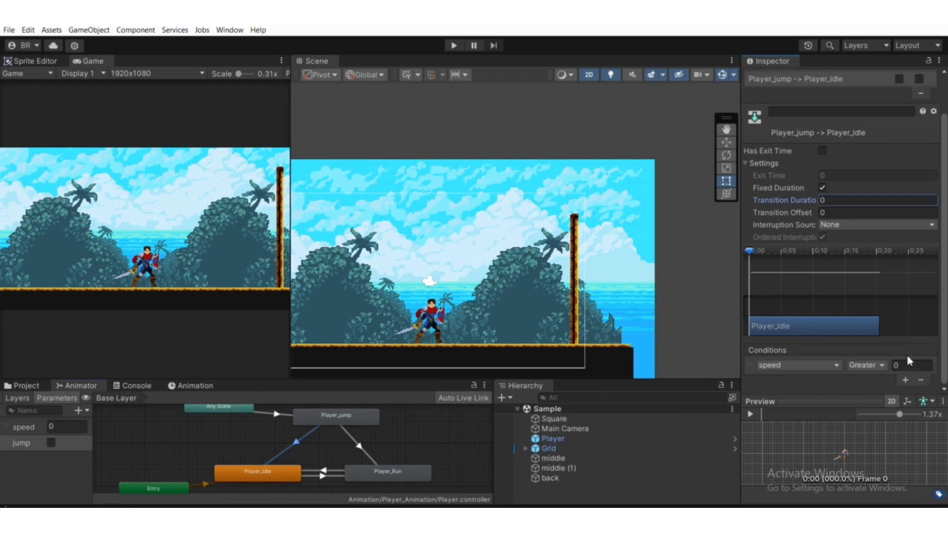
pyautogui.click(825, 364)
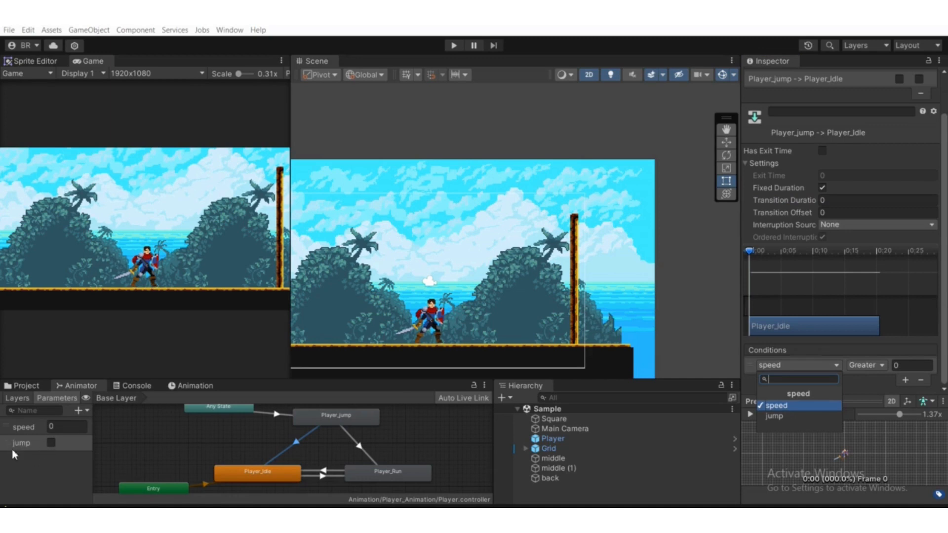
pyautogui.click(775, 416)
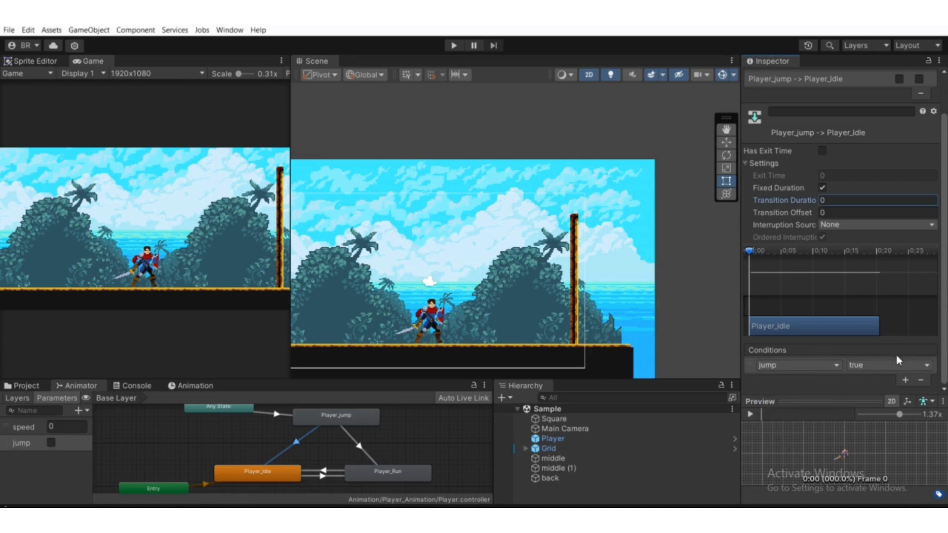
pyautogui.click(864, 366)
pyautogui.click(870, 390)
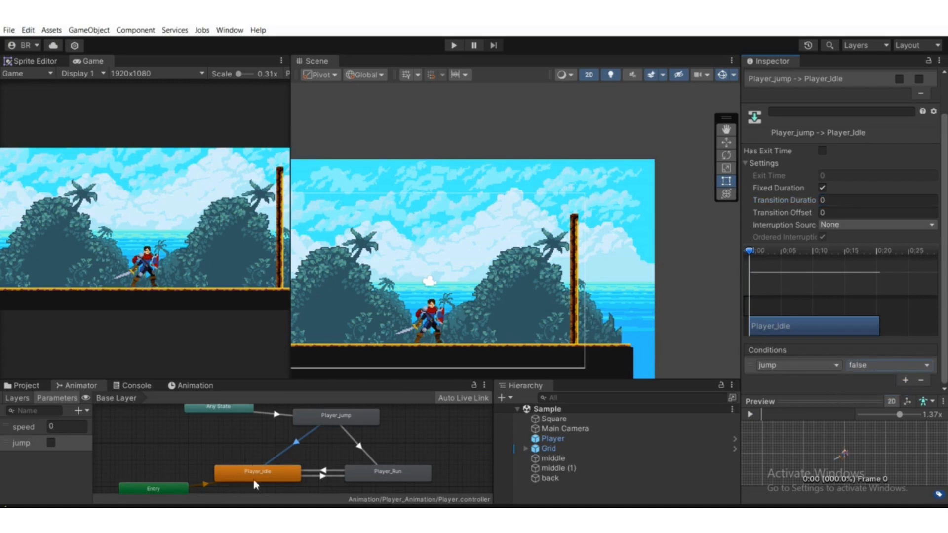
# Add a second condition to the Player_jump to Player_Idle transition requiring speed to be less than 0.1.
pyautogui.click(906, 380)
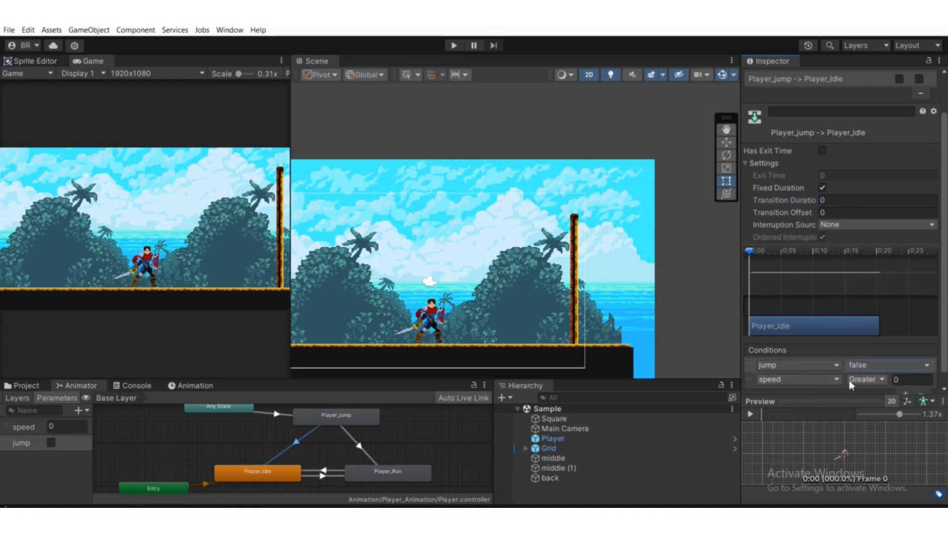
pyautogui.click(787, 380)
pyautogui.click(867, 379)
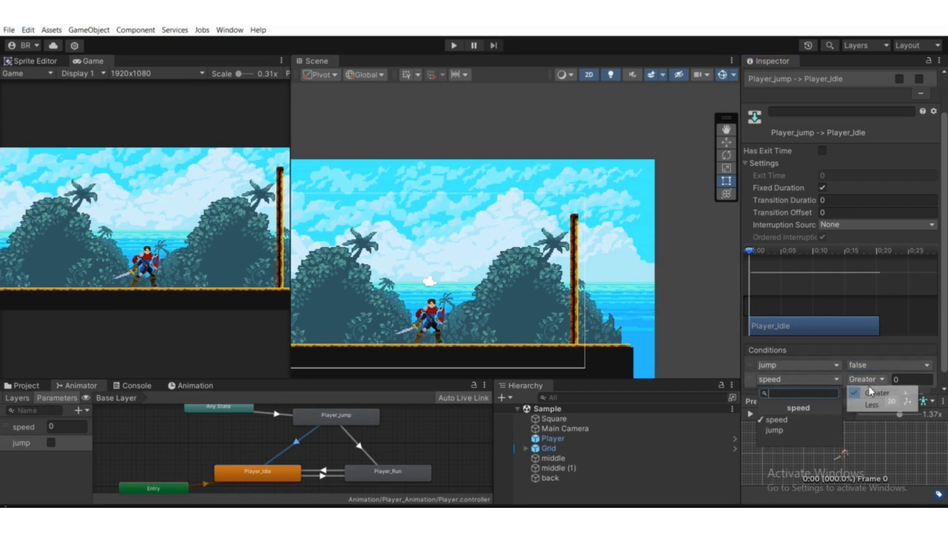
pyautogui.click(871, 406)
pyautogui.click(904, 380)
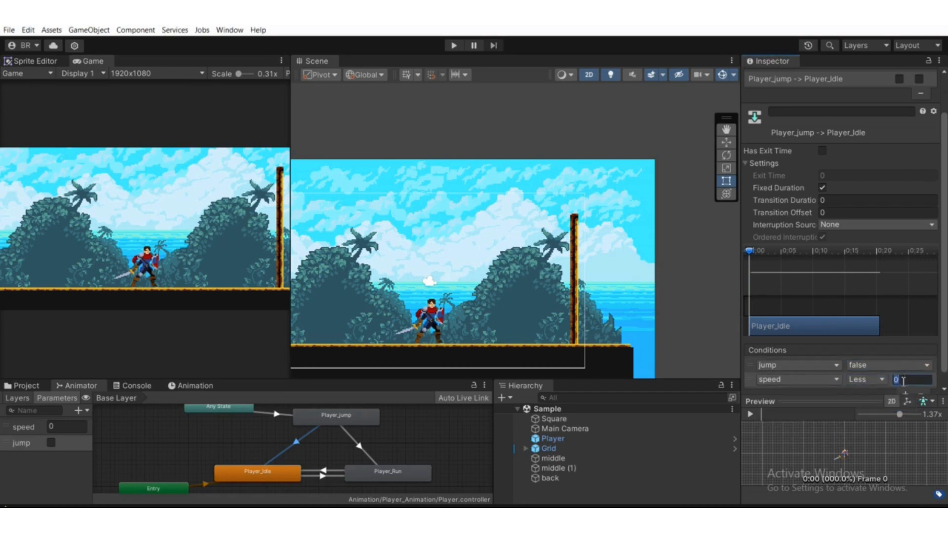
pyautogui.write('.1')
# Disable Has Exit Time on the Player_jump to Player_Run transition.
pyautogui.moveTo(344, 464); pyautogui.dragTo(300, 469, button='middle')
pyautogui.scroll(3, 316, 465)
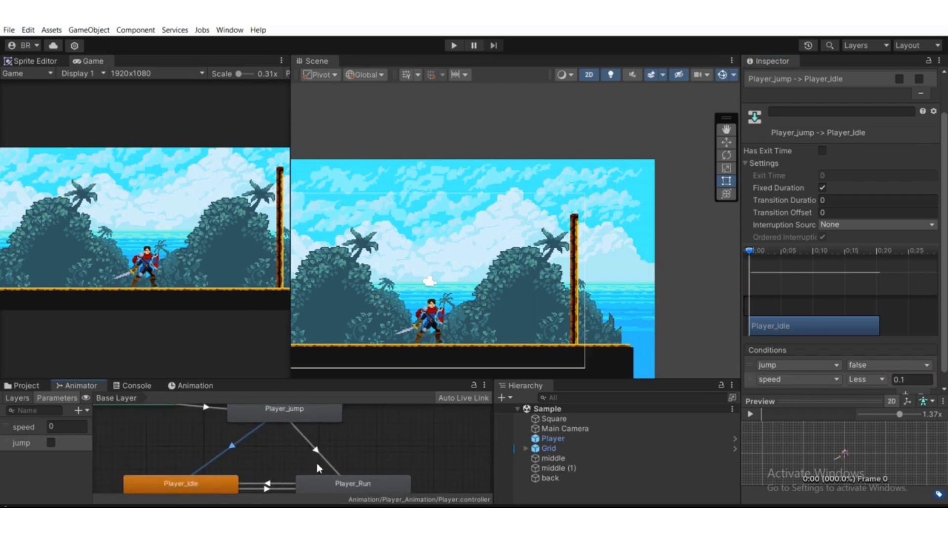
pyautogui.scroll(-3, 313, 462)
pyautogui.click(314, 455)
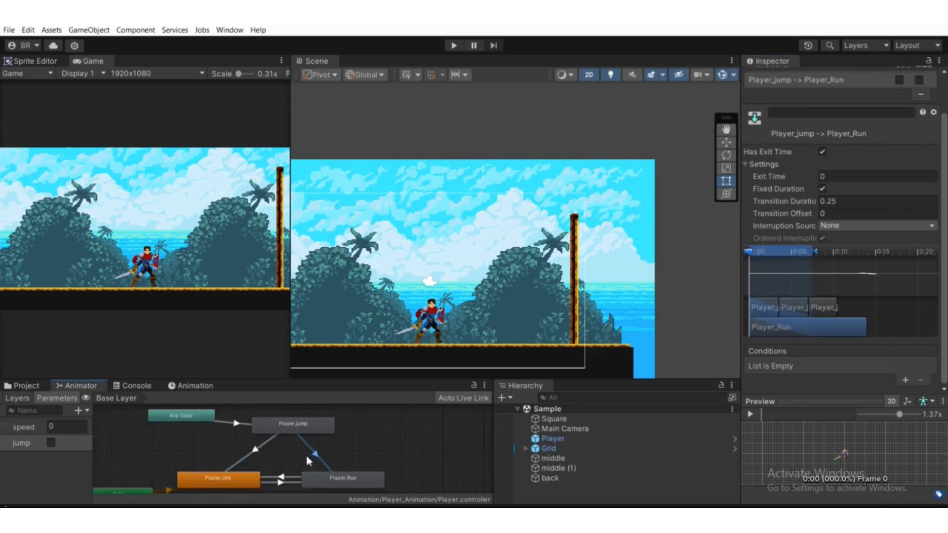
pyautogui.click(822, 153)
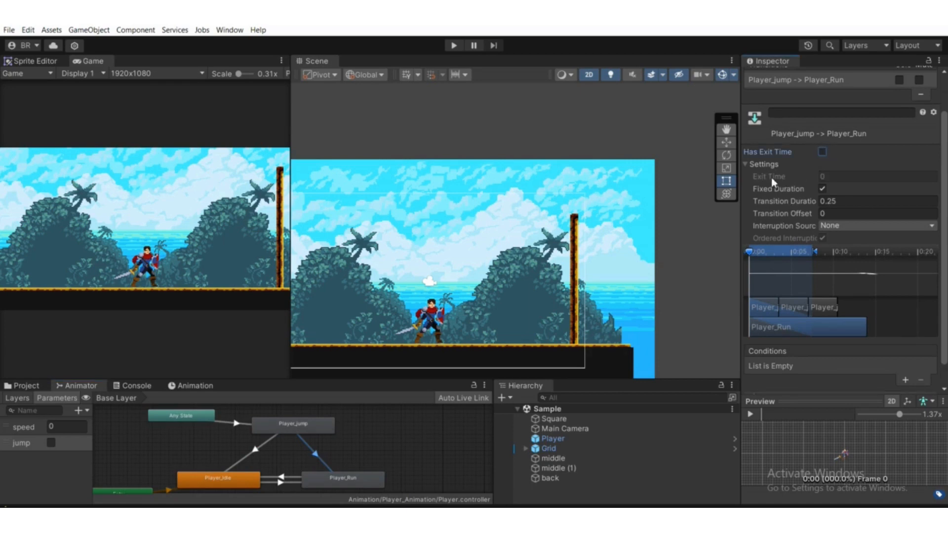
# Set the transition duration of the Player_jump to Player_Run transition to 0.
pyautogui.moveTo(372, 453); pyautogui.dragTo(338, 471, button='middle')
pyautogui.scroll(2, 320, 467)
pyautogui.scroll(-1, 316, 473)
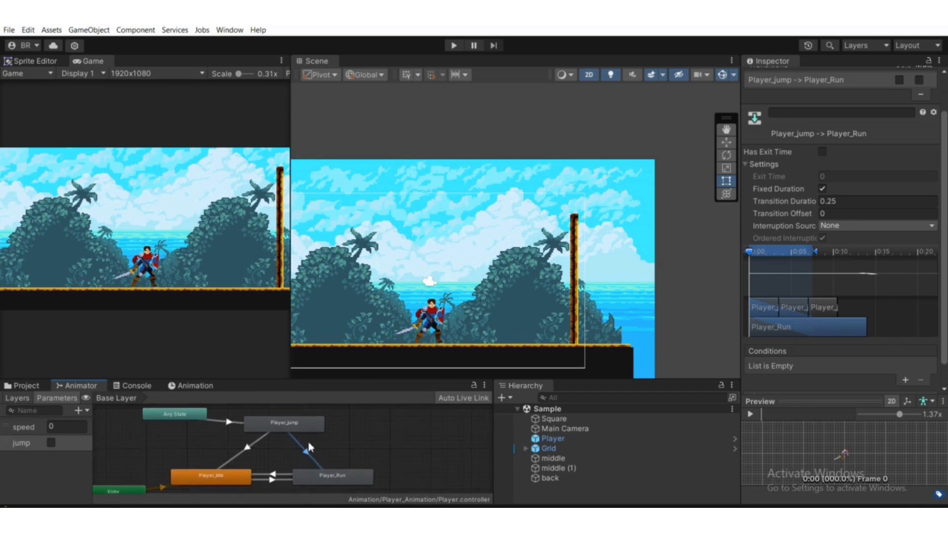
pyautogui.click(56, 425)
pyautogui.scroll(2, 309, 475)
pyautogui.moveTo(328, 472); pyautogui.dragTo(309, 471, button='middle')
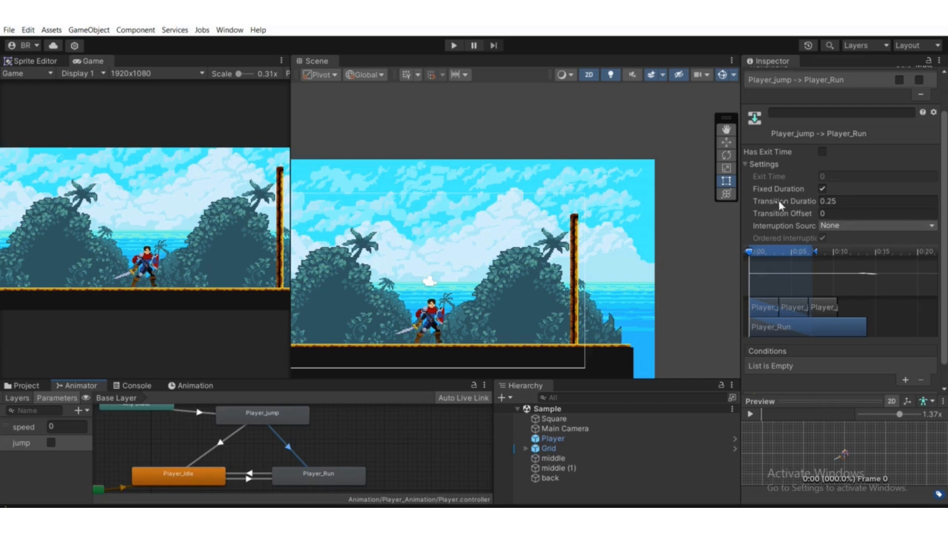
pyautogui.click(828, 201)
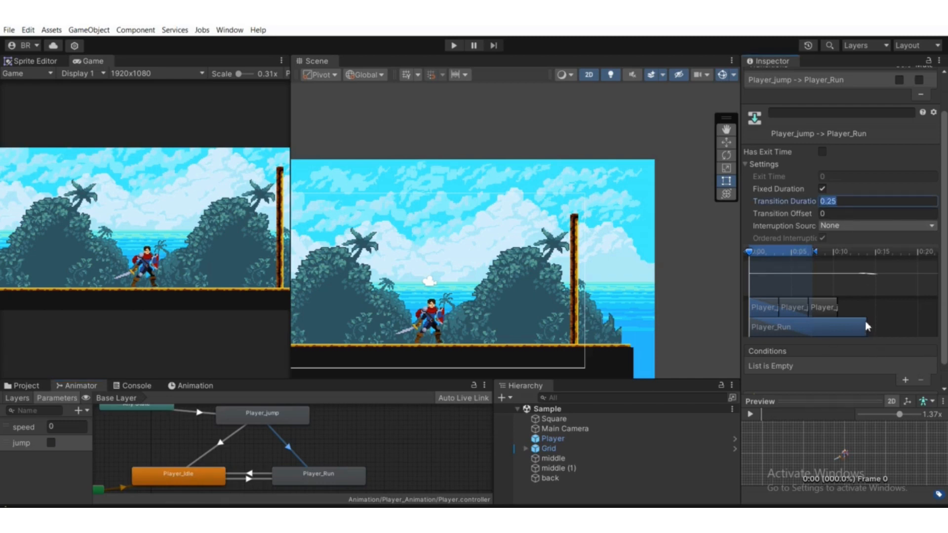
pyautogui.write('0')
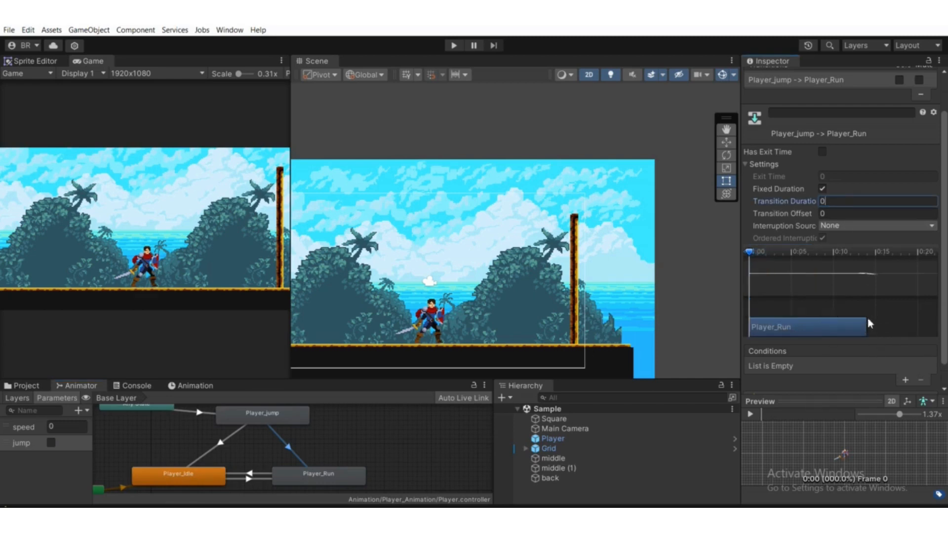
# Add a condition to the Player_jump to Player_Run transition requiring the jump parameter to be false.
pyautogui.scroll(-2, 312, 448)
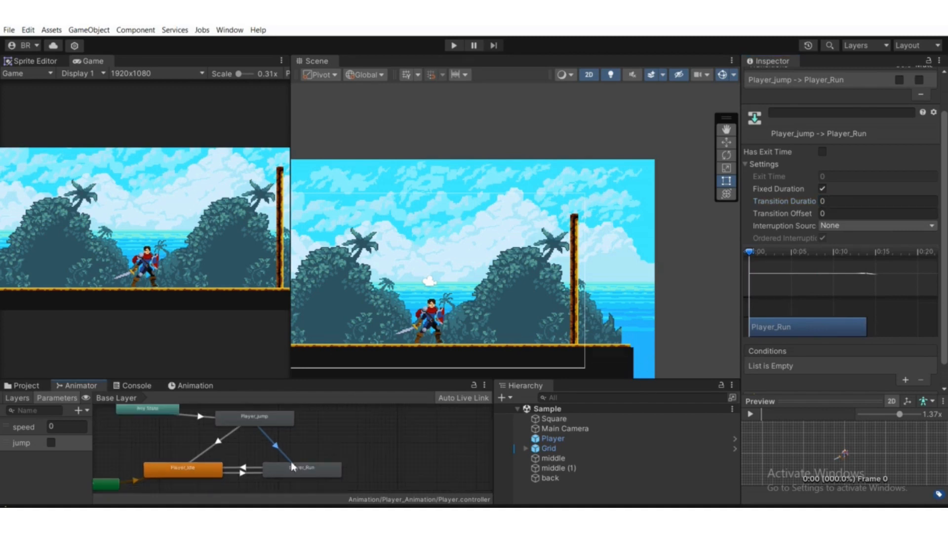
pyautogui.moveTo(350, 460); pyautogui.dragTo(343, 453, button='middle')
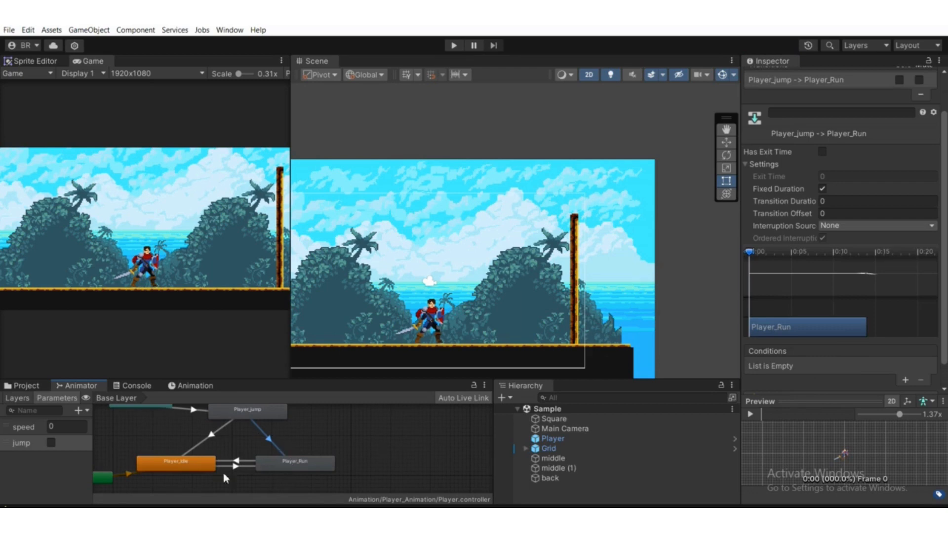
pyautogui.scroll(1, 336, 451)
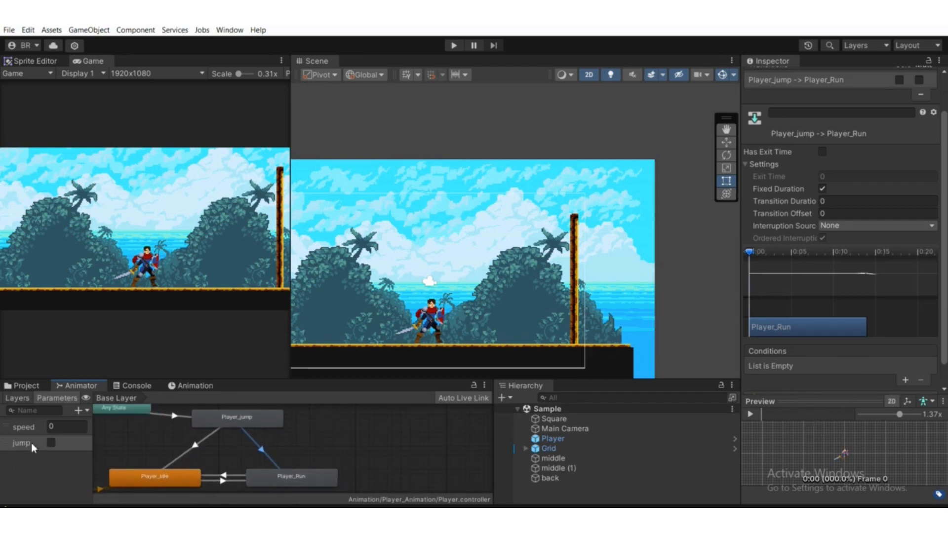
pyautogui.click(905, 381)
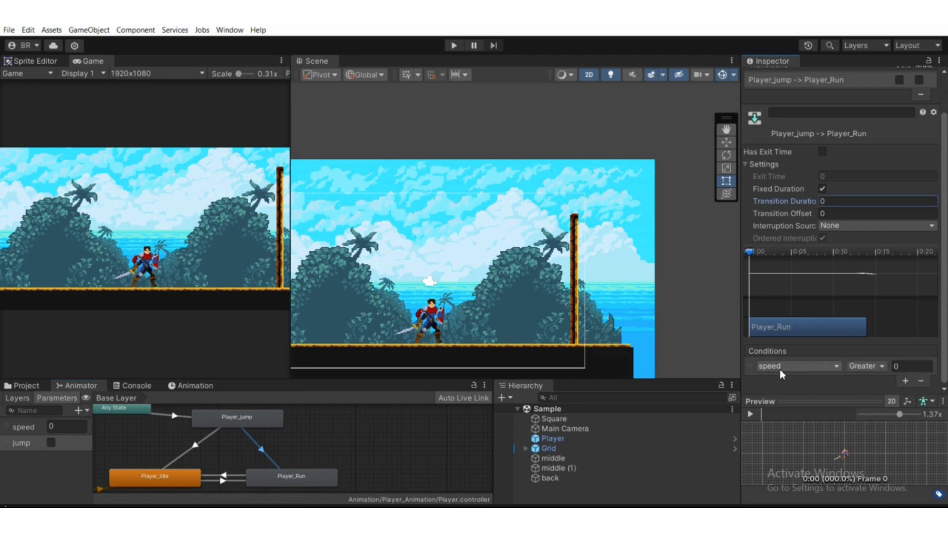
pyautogui.click(783, 368)
pyautogui.click(774, 417)
pyautogui.click(859, 372)
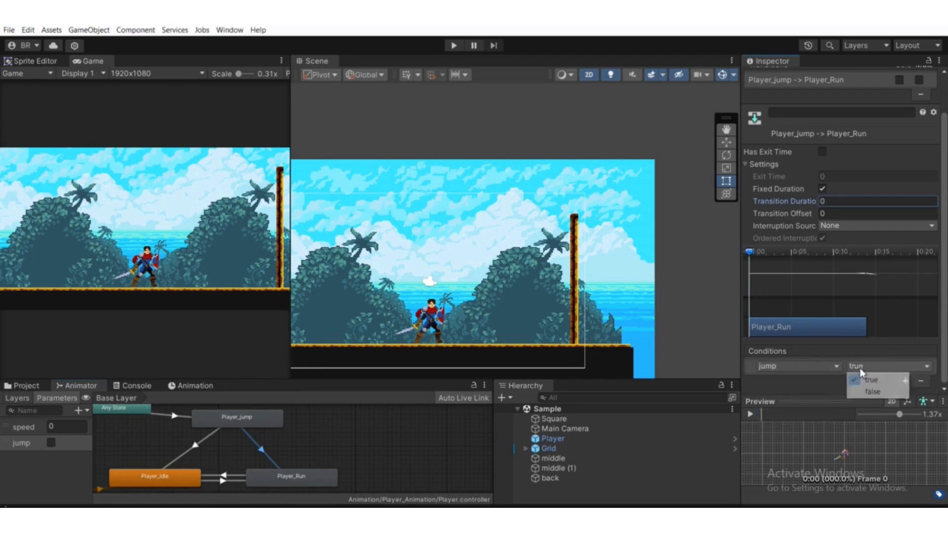
pyautogui.click(864, 394)
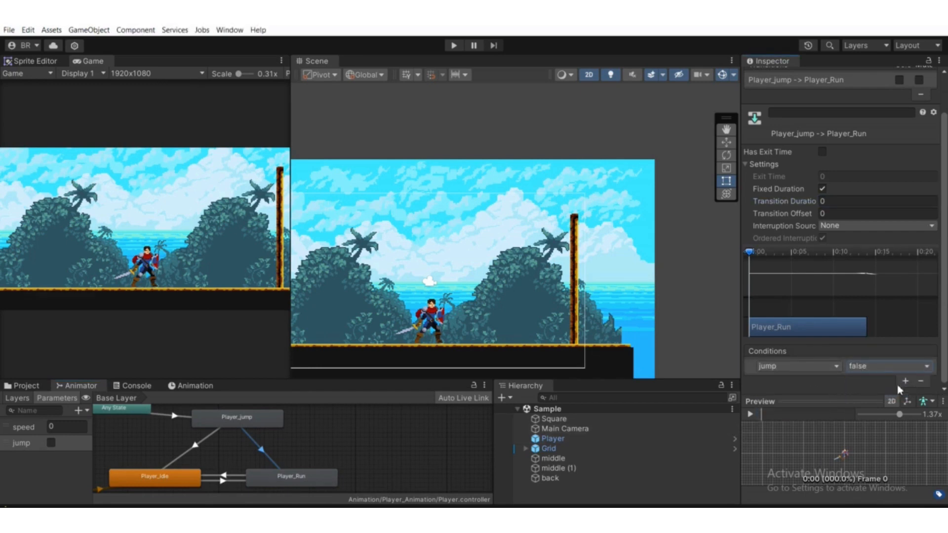
# Add a second condition to the Player_jump to Player_Run transition requiring speed to be greater than 0.1.
pyautogui.moveTo(308, 489); pyautogui.dragTo(385, 473, button='middle')
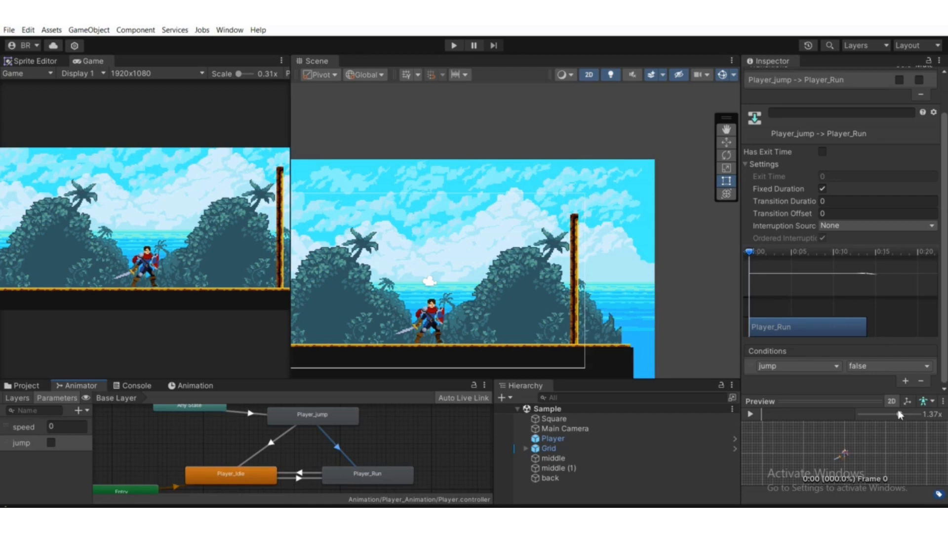
pyautogui.click(906, 381)
pyautogui.click(910, 381)
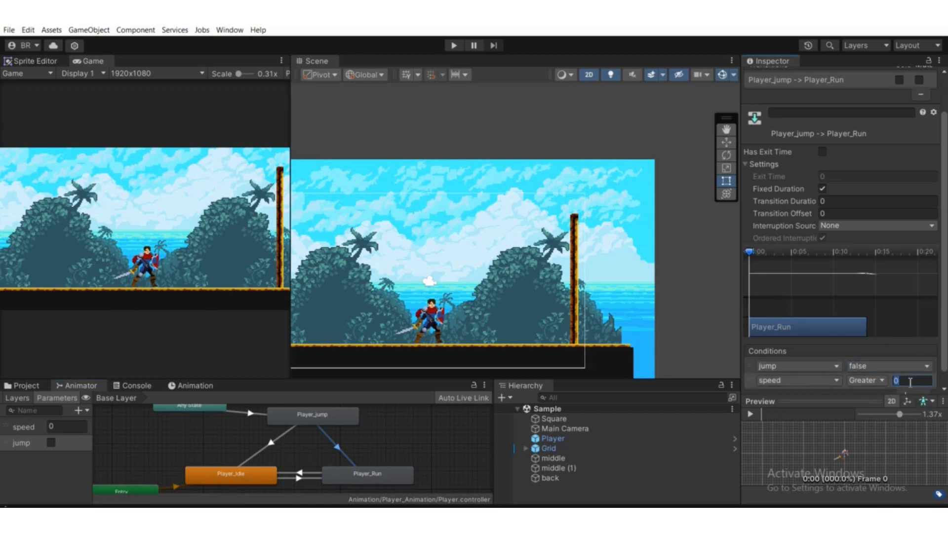
pyautogui.press('BackSpace')
pyautogui.moveTo(397, 478); pyautogui.dragTo(383, 478, button='middle')
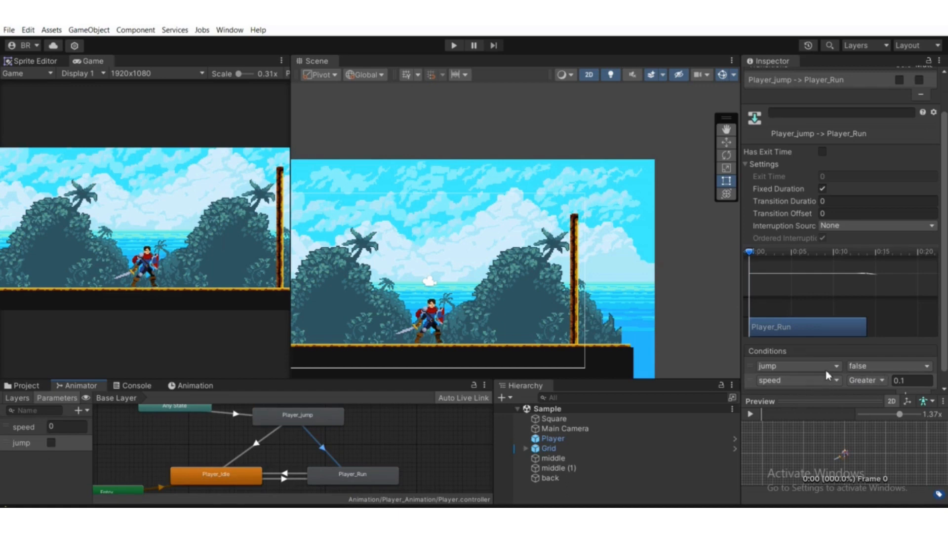
pyautogui.scroll(-2, 827, 376)
pyautogui.scroll(-2, 351, 336)
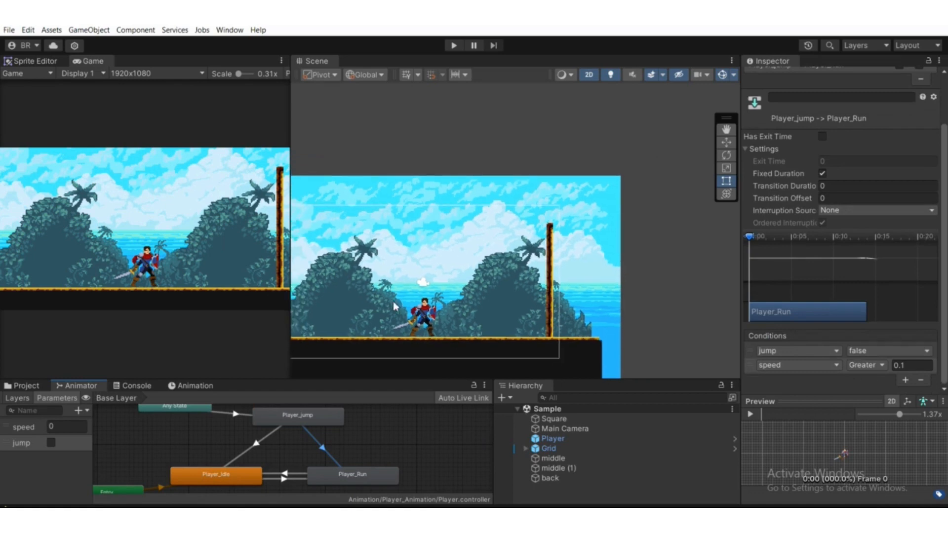
# Open the Player object's PlayerJump script in the code editor and review the jump condition in Update.
pyautogui.moveTo(295, 420); pyautogui.dragTo(290, 415)
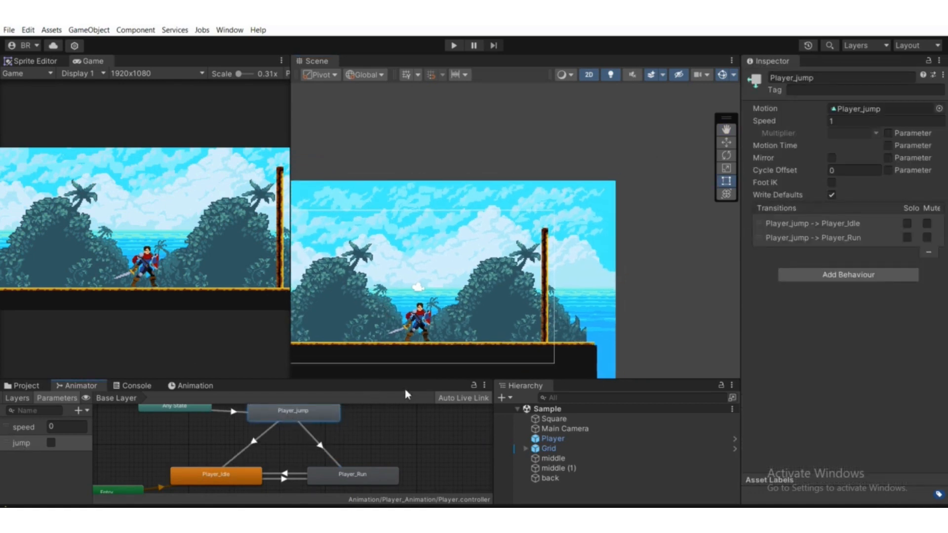
pyautogui.click(644, 442)
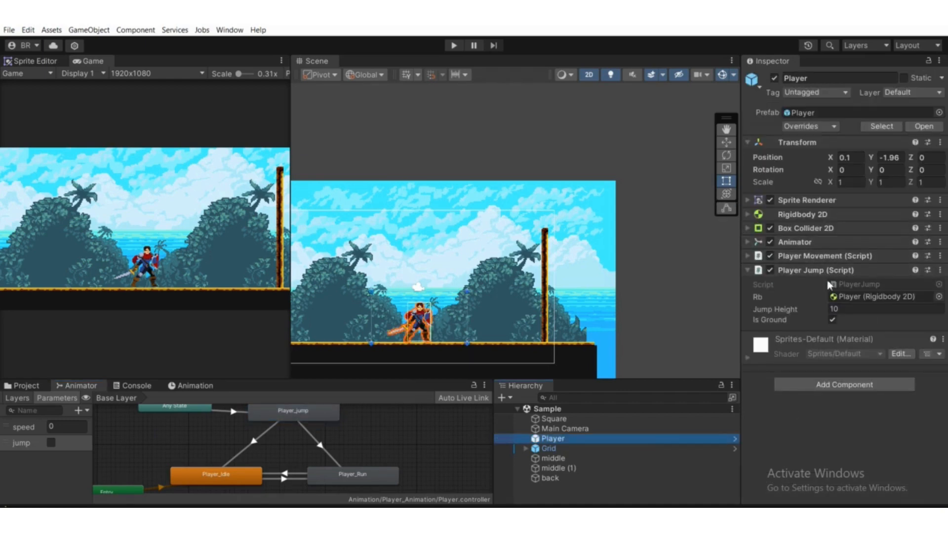
pyautogui.click(860, 285)
pyautogui.doubleClick(860, 284)
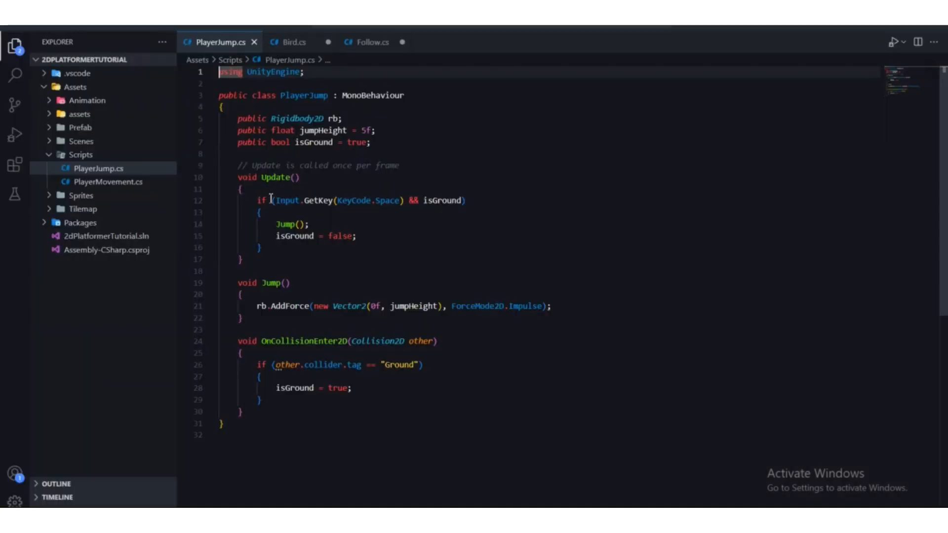
pyautogui.moveTo(276, 200); pyautogui.dragTo(464, 201)
pyautogui.click(424, 200)
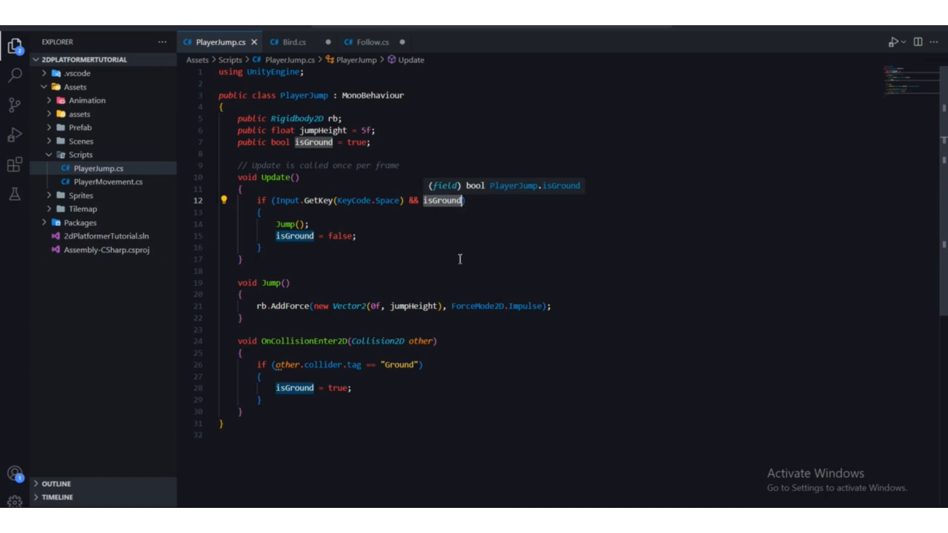
pyautogui.click(446, 228)
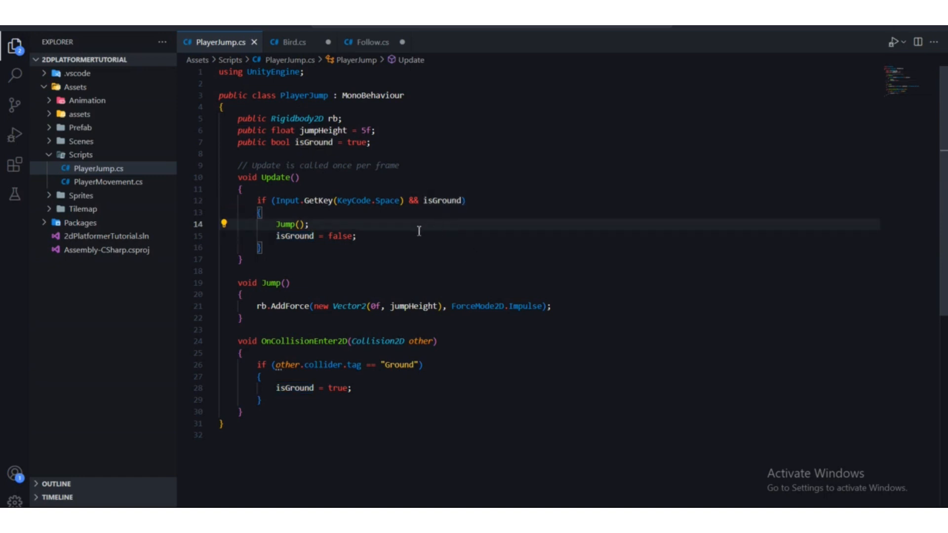
pyautogui.click(420, 521)
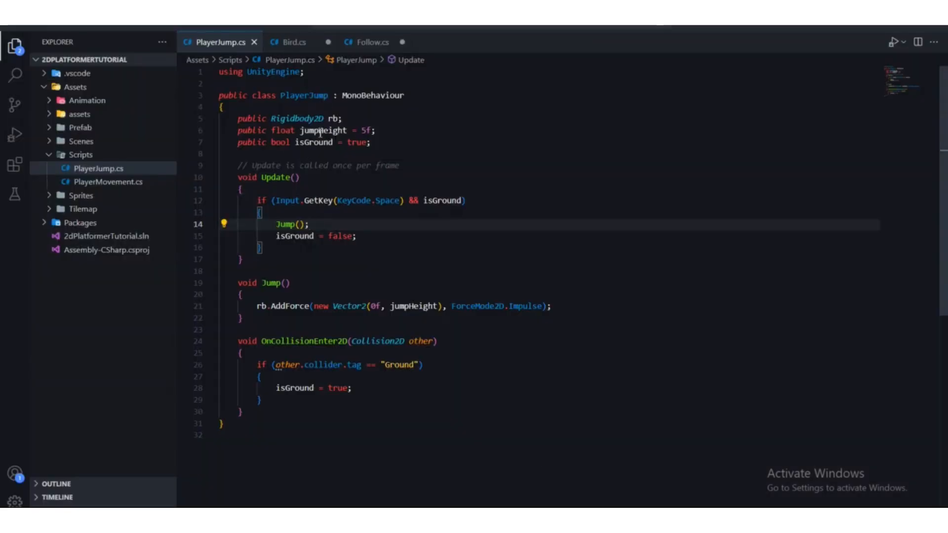
# Declare a public Animator field named animator below the rb field in PlayerJump.cs and save the script.
pyautogui.click(321, 130)
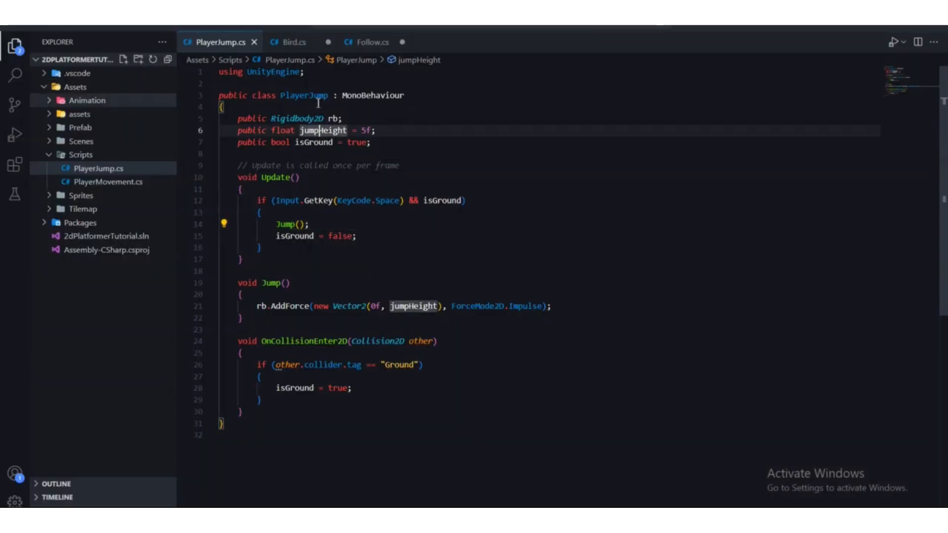
pyautogui.click(373, 118)
pyautogui.press('Return')
pyautogui.write('p')
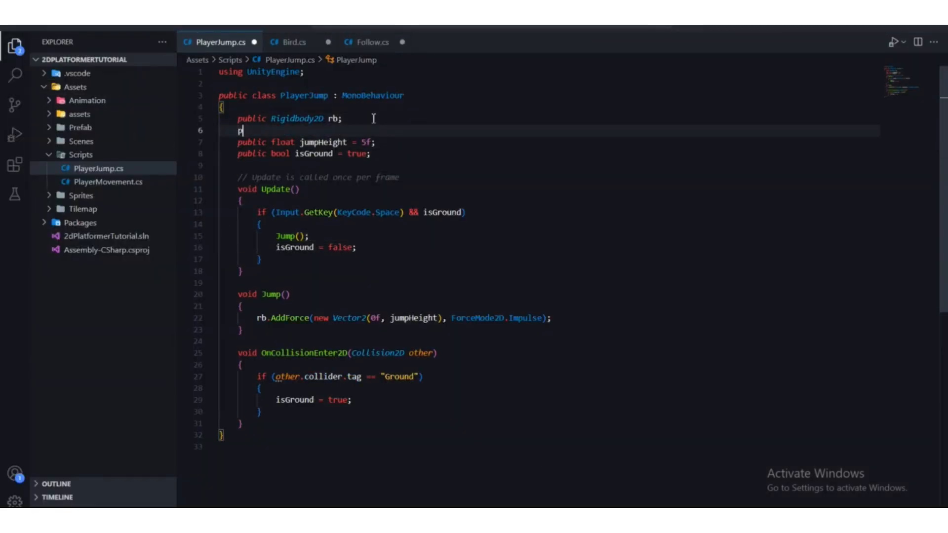
pyautogui.write('ublic')
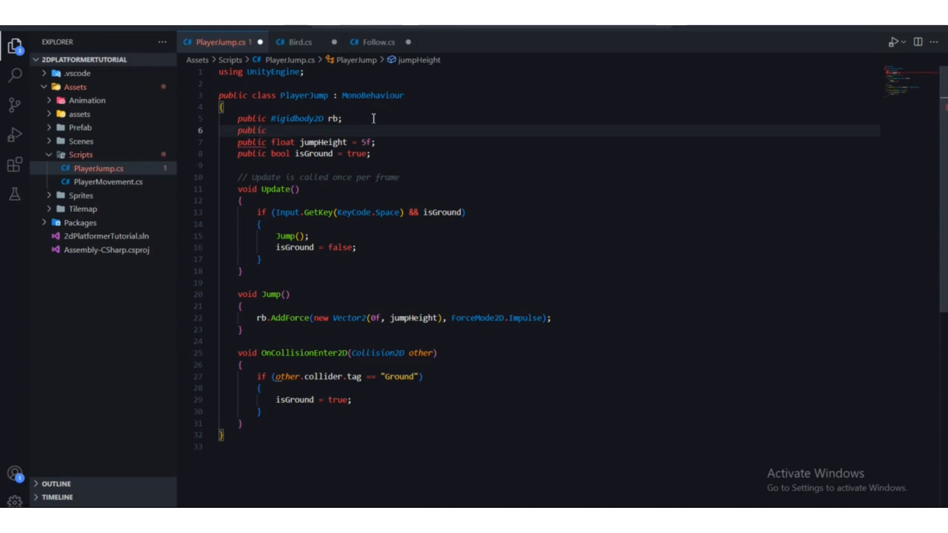
pyautogui.write(' An')
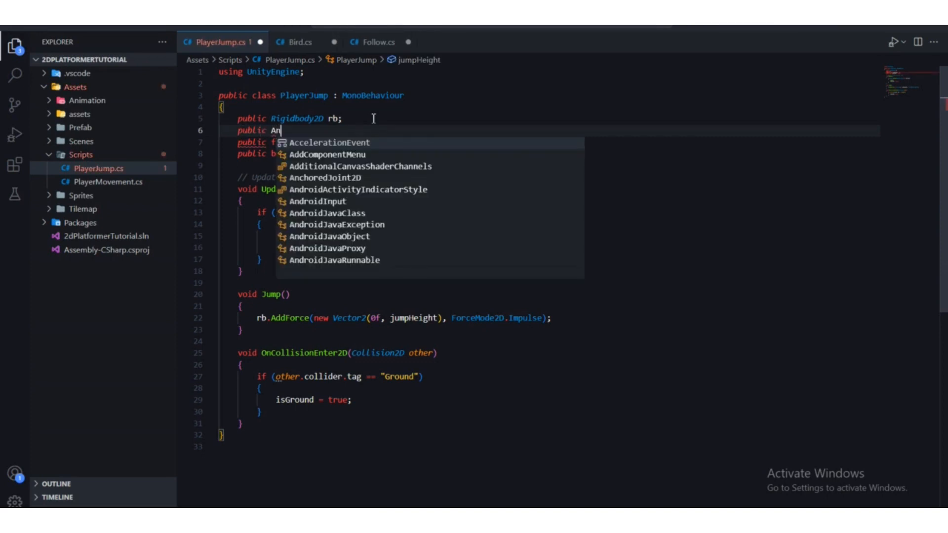
pyautogui.write('imator')
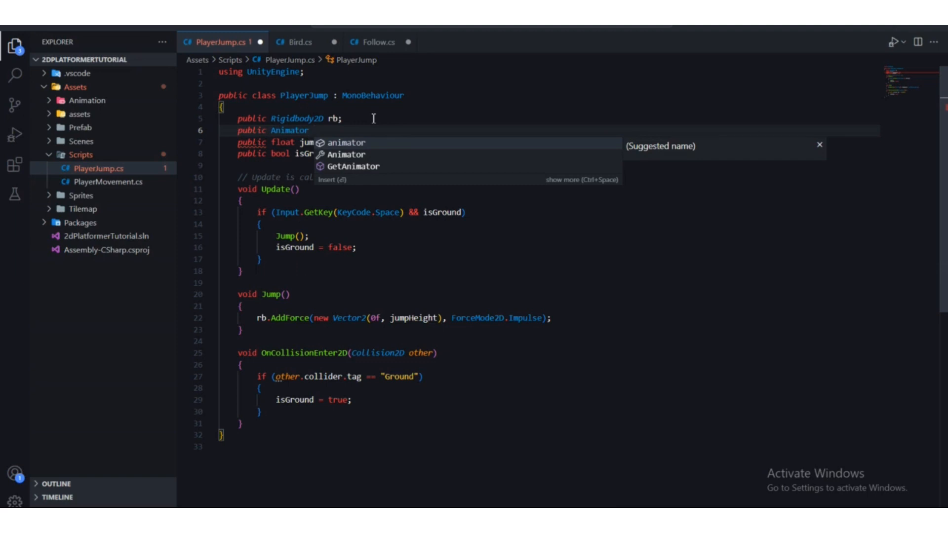
pyautogui.press('Return')
pyautogui.write(';')
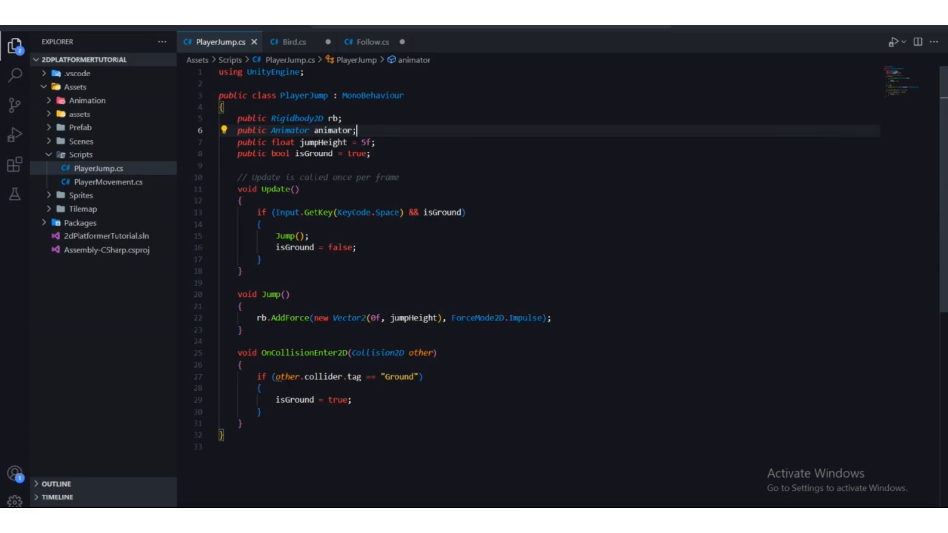
# Switch to Unity and assign the Player's own Animator component to the Animator field of its Player Jump script.
pyautogui.hotkey('alt', 'Tab')
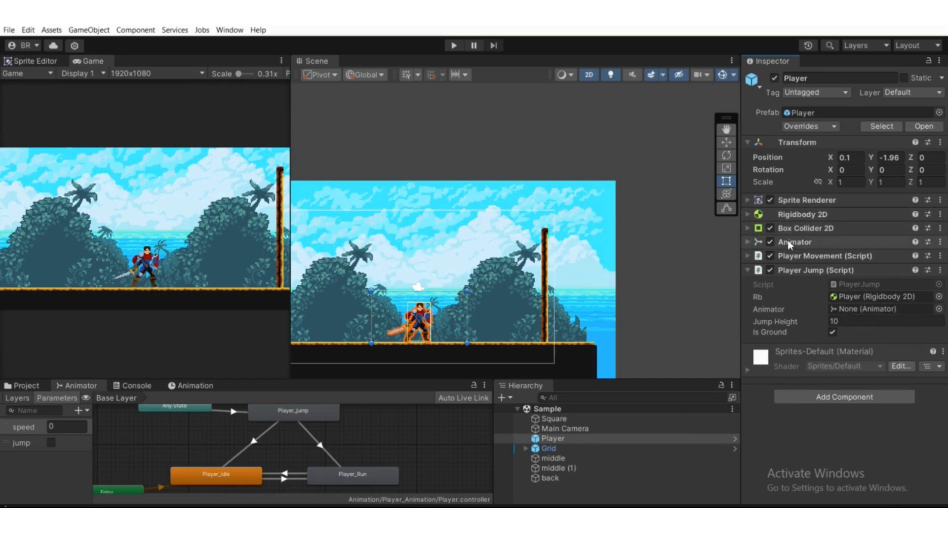
pyautogui.moveTo(789, 241); pyautogui.dragTo(848, 313)
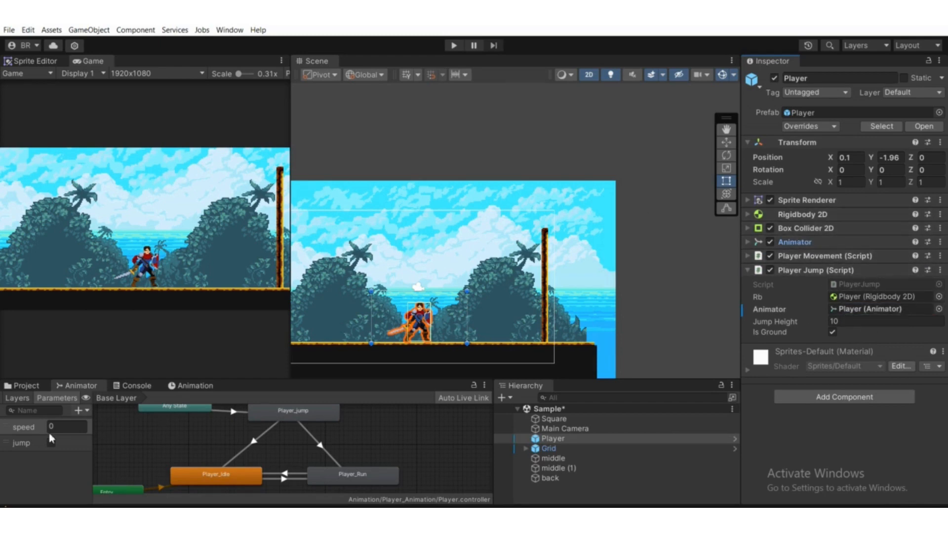
pyautogui.scroll(-2, 428, 319)
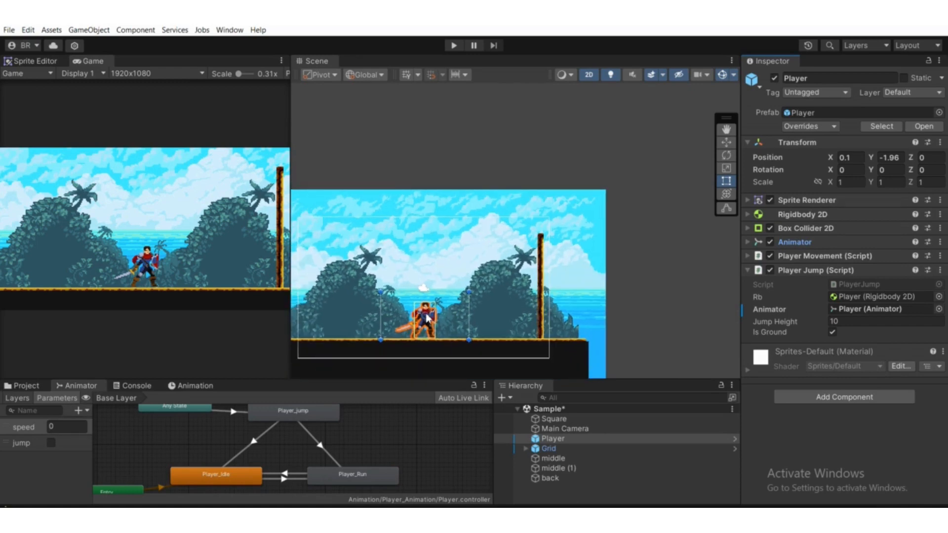
pyautogui.scroll(2, 533, 321)
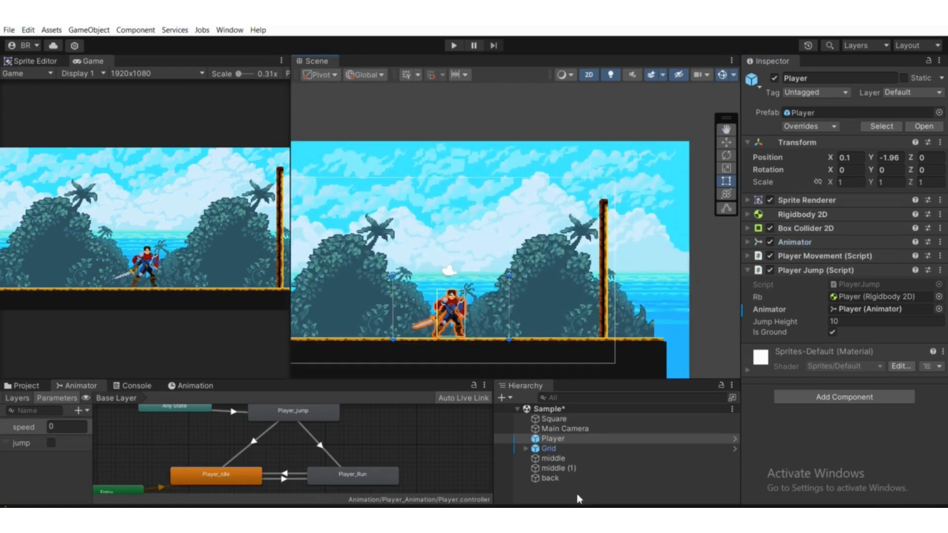
# Switch to the code editor, add animator.SetBool("jump", true); below isGround = false in the jump condition of PlayerJump.cs, and save the script.
pyautogui.hotkey('alt', 'Tab')
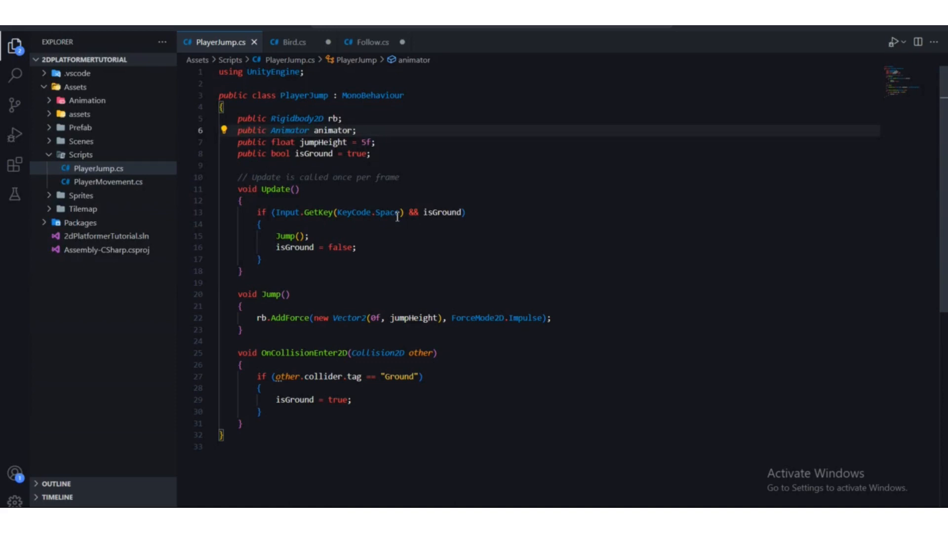
pyautogui.scroll(-1, 365, 306)
pyautogui.scroll(1, 365, 306)
pyautogui.click(279, 214)
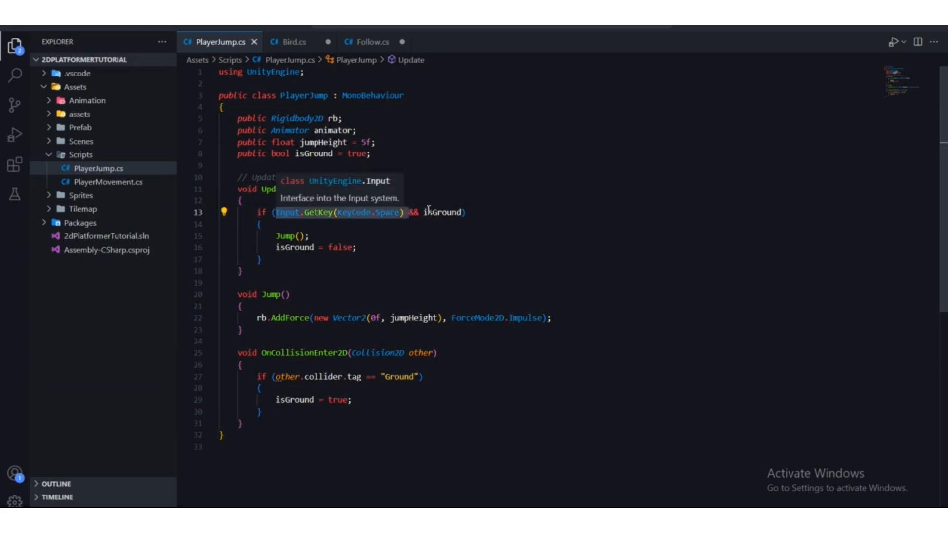
pyautogui.click(464, 212)
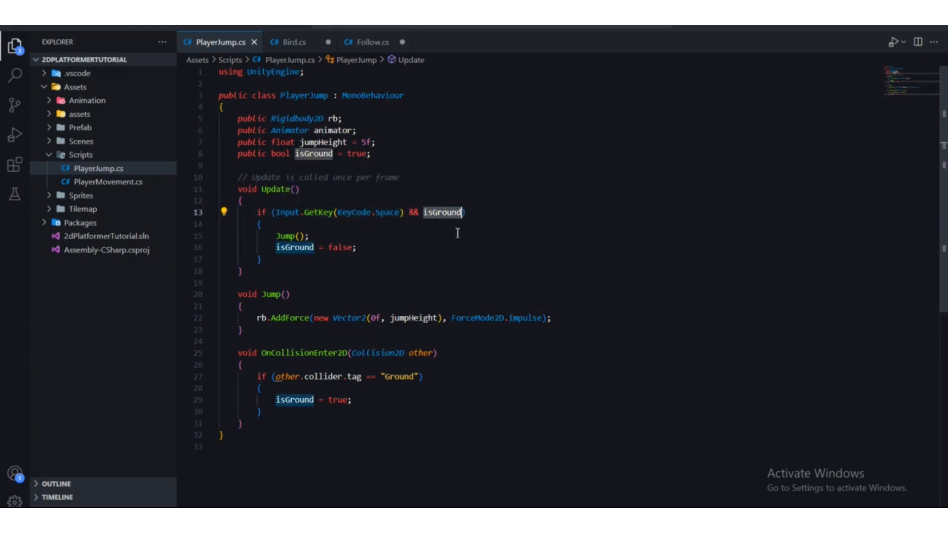
pyautogui.click(365, 247)
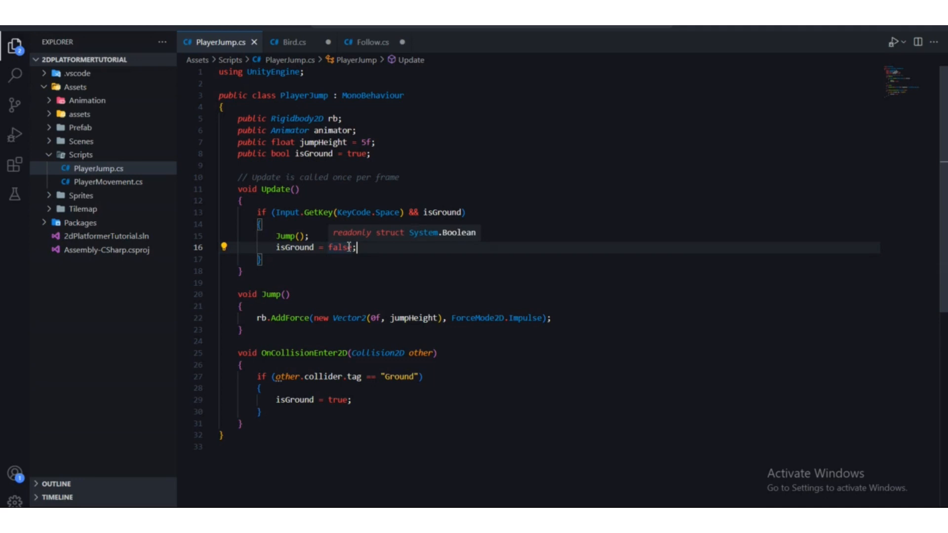
pyautogui.press('Return')
pyautogui.write('animator.s')
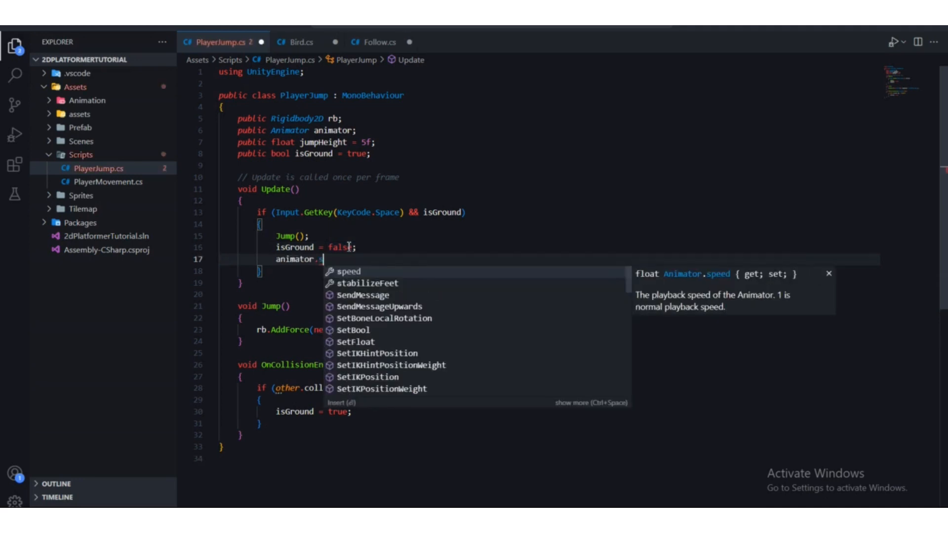
pyautogui.write('etBo')
pyautogui.press('Tab')
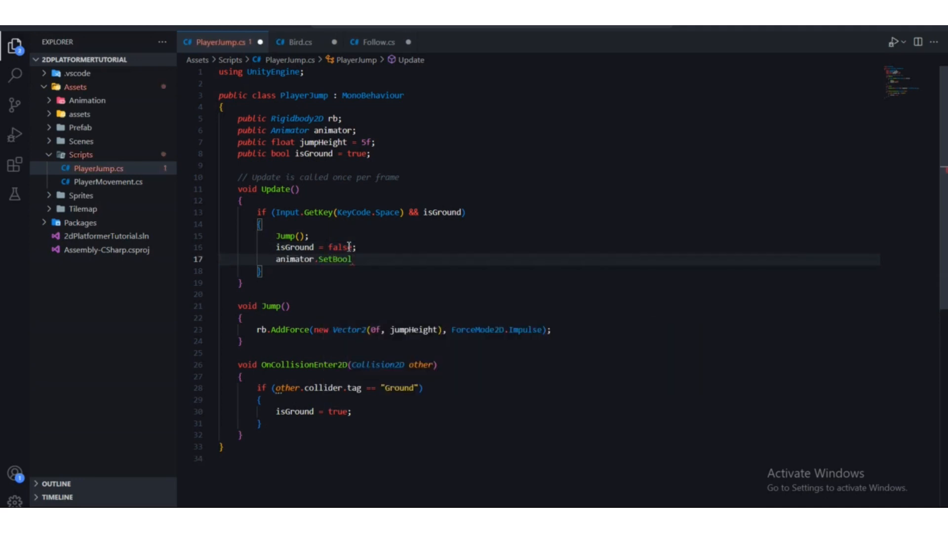
pyautogui.write('(')
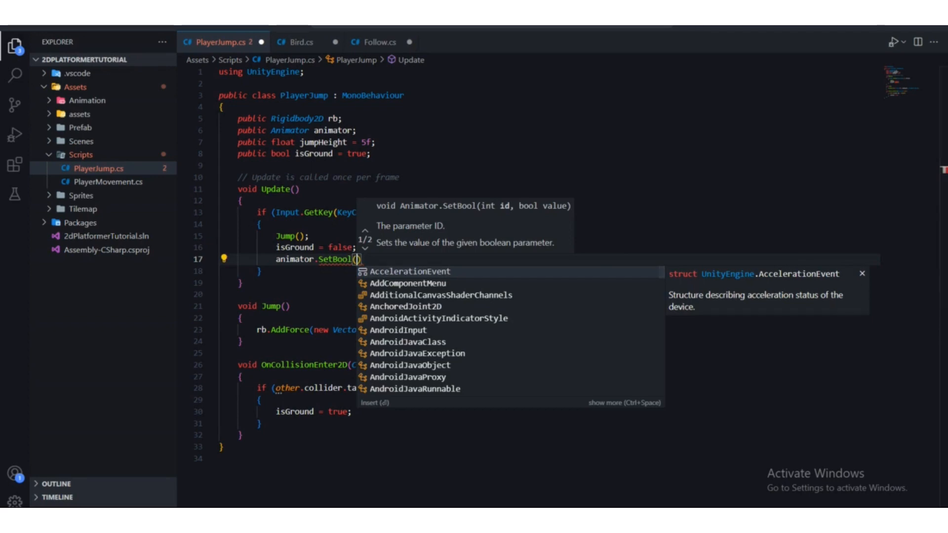
pyautogui.hotkey('alt', 'Tab')
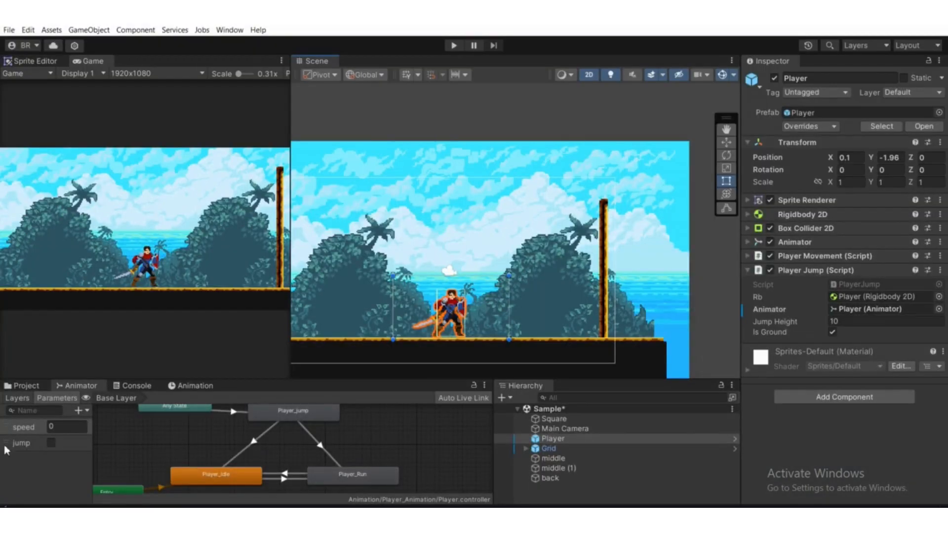
pyautogui.hotkey('alt', 'Tab')
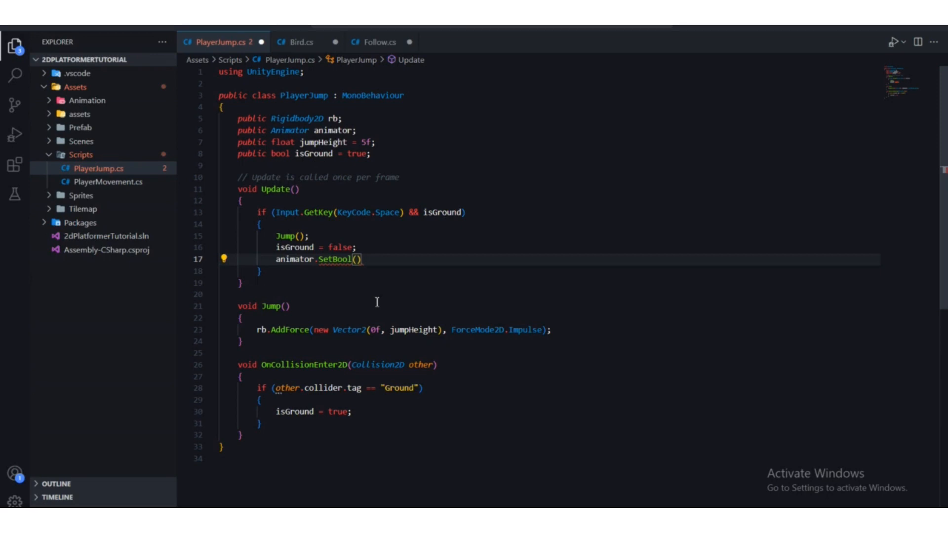
pyautogui.write('"jump", true);')
pyautogui.hotkey('ctrl', 's')
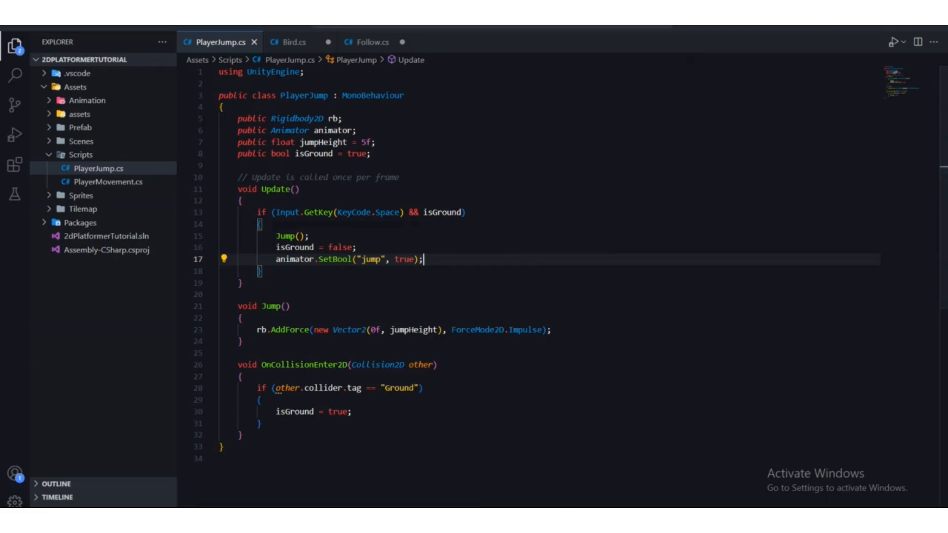
# Switch to Unity, clear the Console, run the game and make the player jump to test the animation.
pyautogui.hotkey('alt', 'Tab')
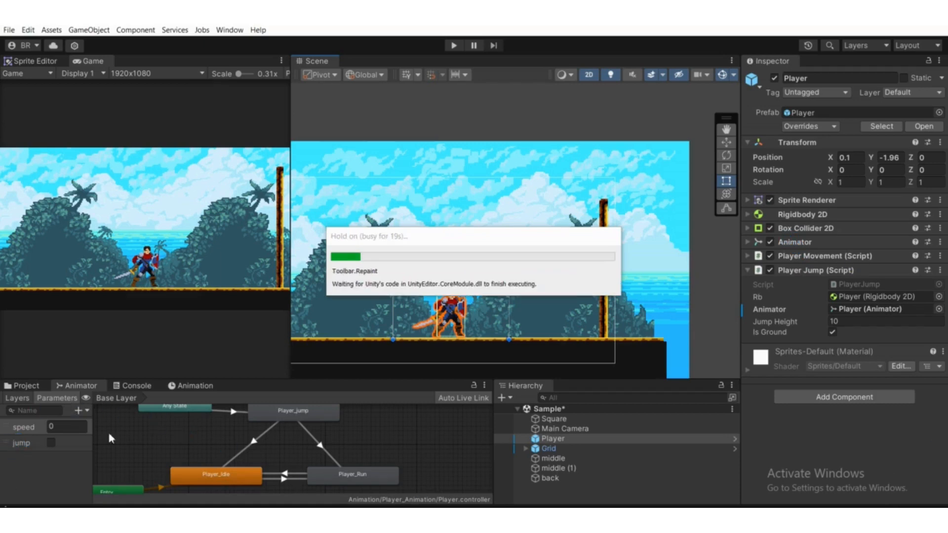
pyautogui.click(144, 385)
pyautogui.click(12, 398)
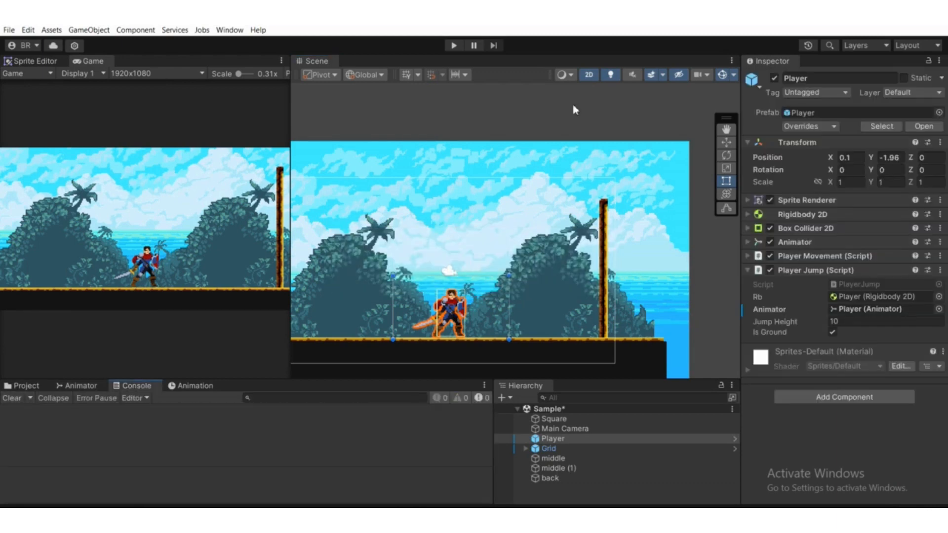
pyautogui.click(454, 45)
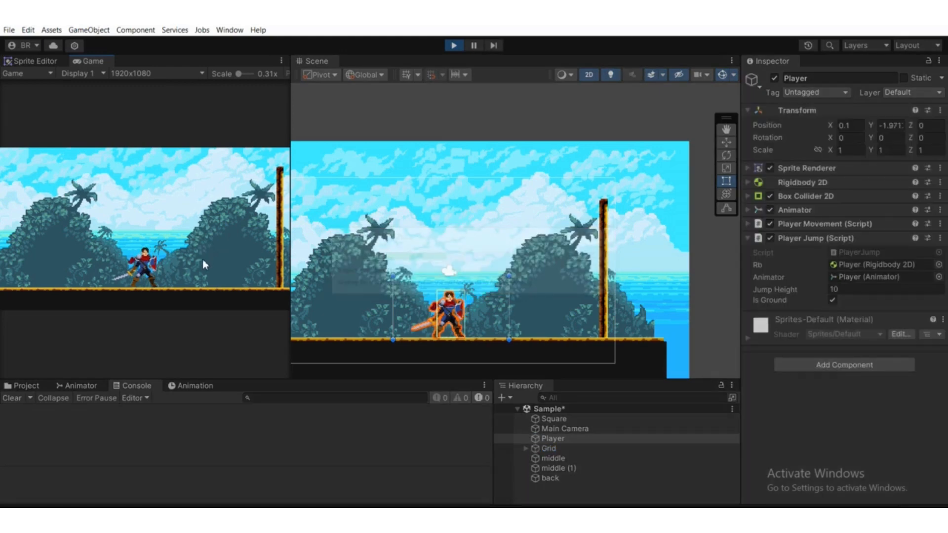
pyautogui.press('space')
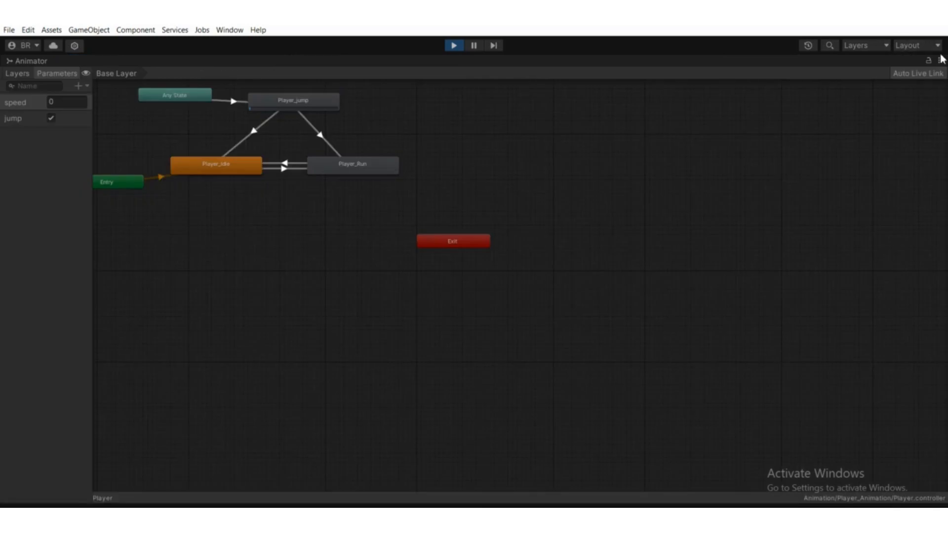
# Restore the maximized Animator window to its docked size while the game is running.
pyautogui.click(940, 60)
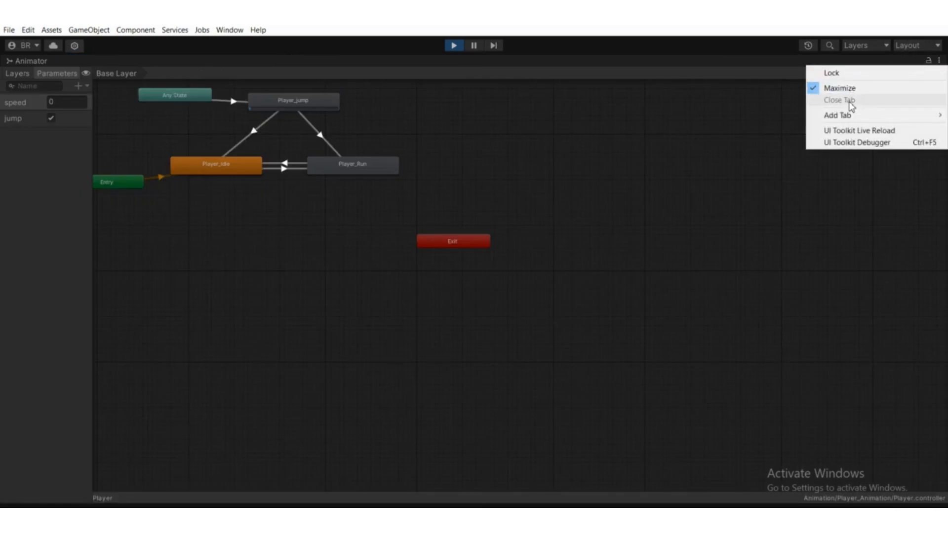
pyautogui.click(708, 58)
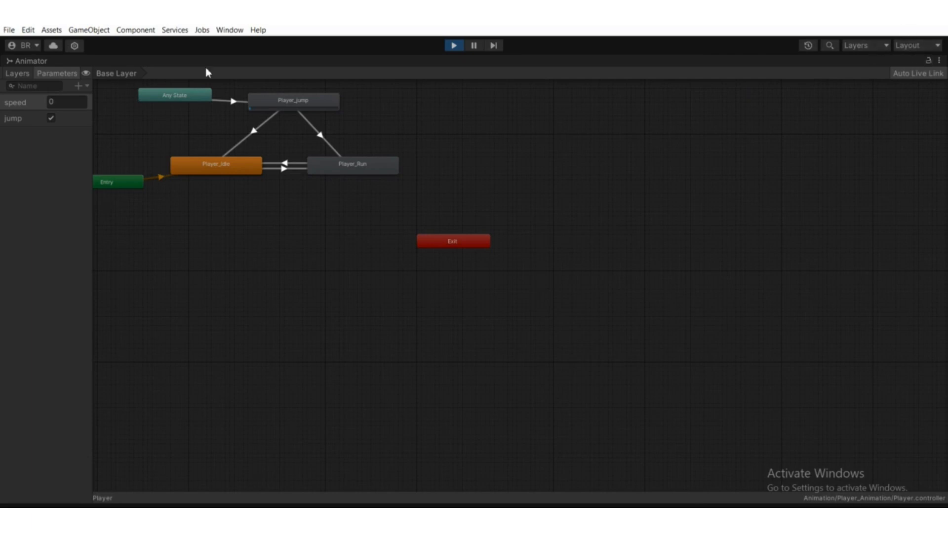
pyautogui.click(939, 60)
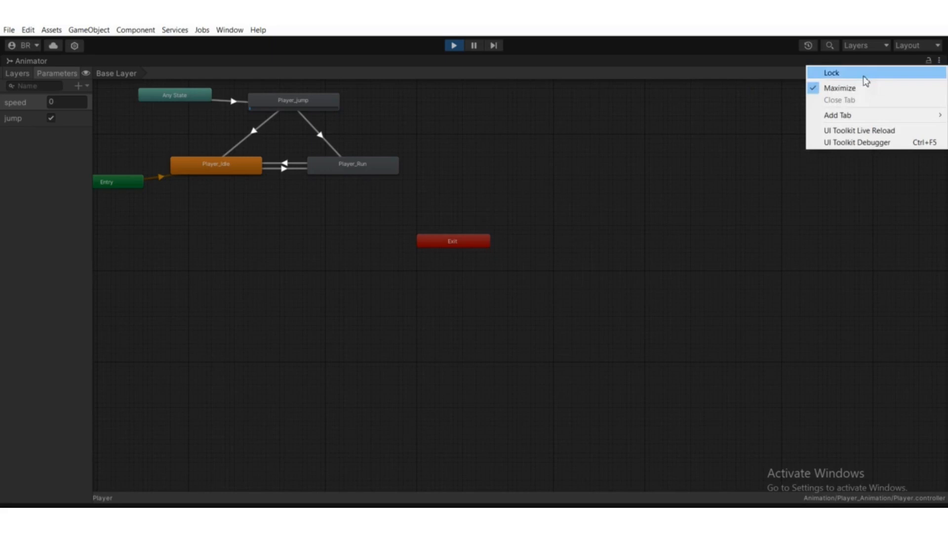
pyautogui.click(842, 89)
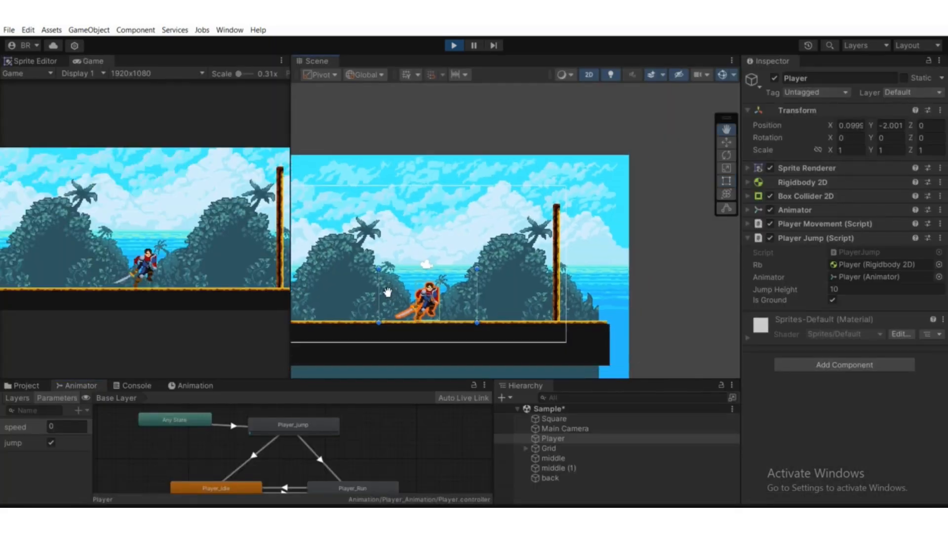
# Inspect the conditions of the transitions from Player_jump to Player_Run and to Player_Idle in the Animator graph.
pyautogui.moveTo(388, 292); pyautogui.dragTo(384, 285, button='middle')
pyautogui.scroll(1, 383, 296)
pyautogui.scroll(3, 336, 420)
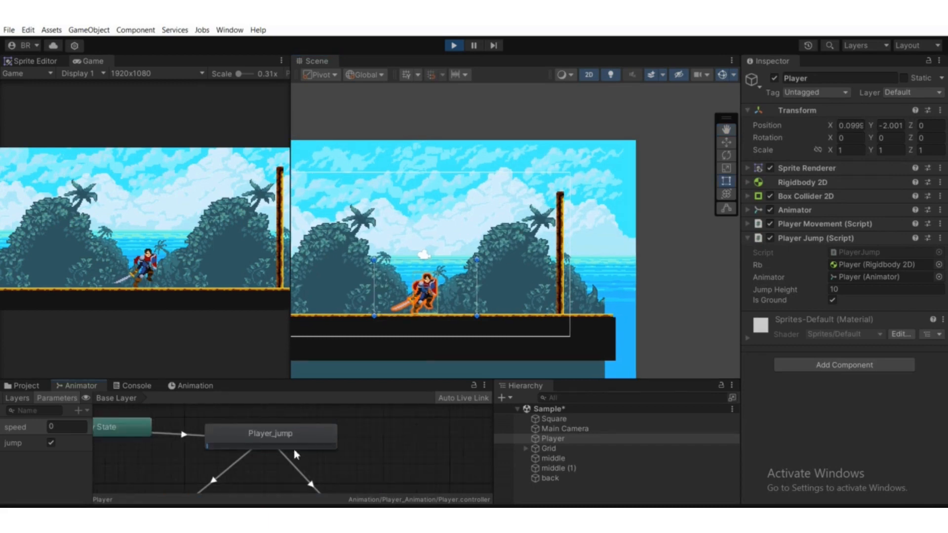
pyautogui.scroll(-5, 292, 450)
pyautogui.moveTo(292, 453); pyautogui.dragTo(333, 439, button='middle')
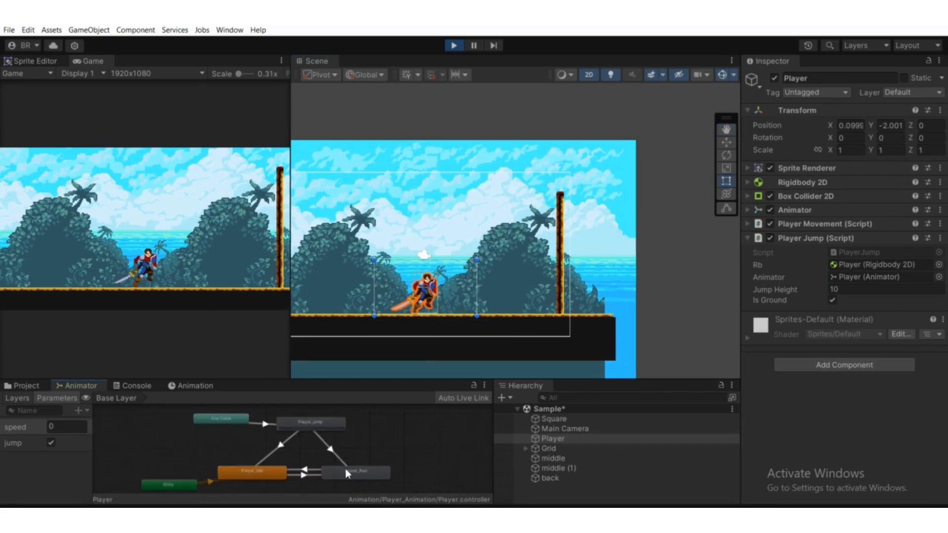
pyautogui.scroll(2, 346, 469)
pyautogui.scroll(1, 269, 452)
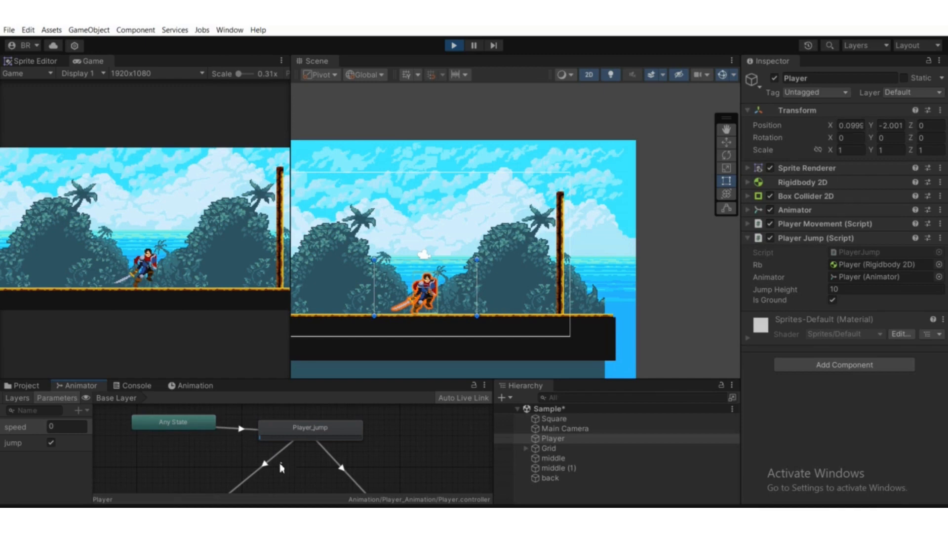
pyautogui.click(266, 467)
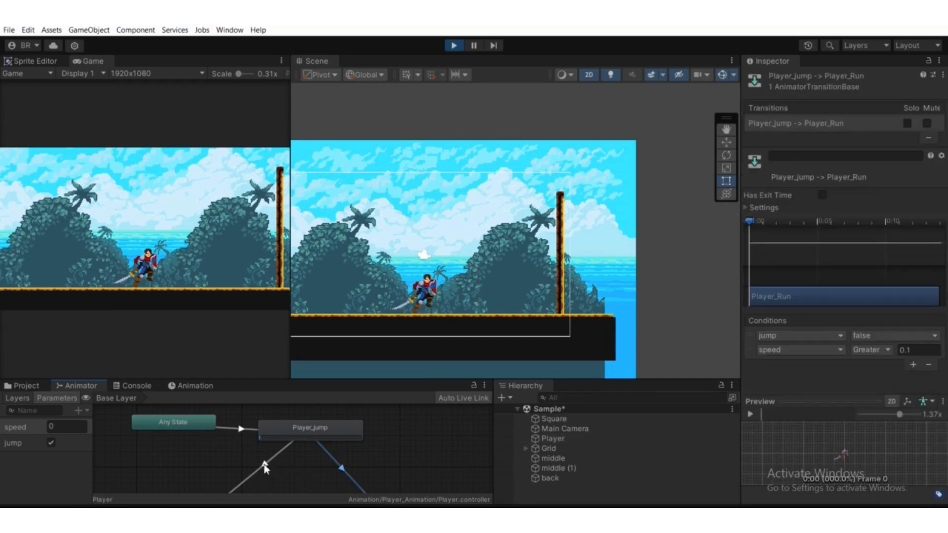
pyautogui.click(265, 466)
pyautogui.scroll(-2, 266, 467)
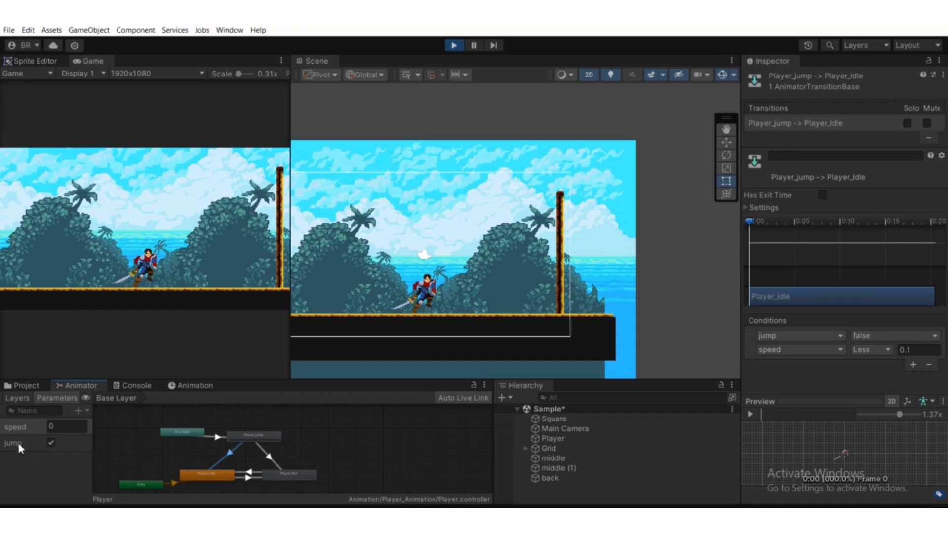
# Toggle the jump parameter off and on during play to test the transitions out of Player_jump, and stop the game.
pyautogui.click(52, 443)
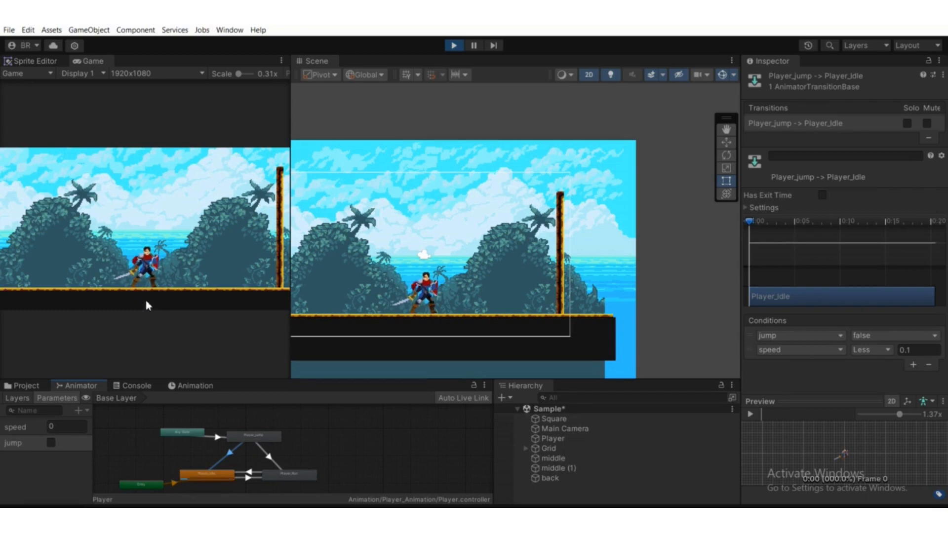
pyautogui.click(48, 424)
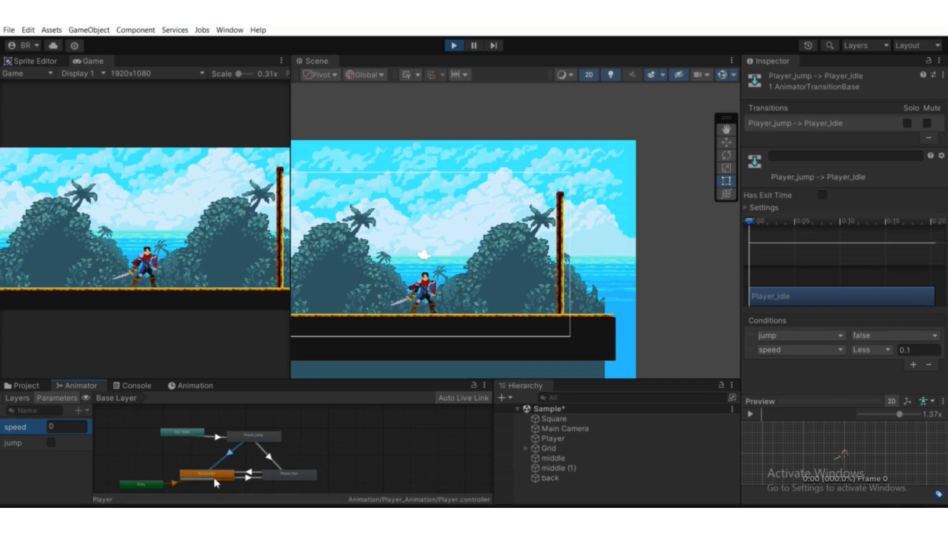
pyautogui.click(272, 461)
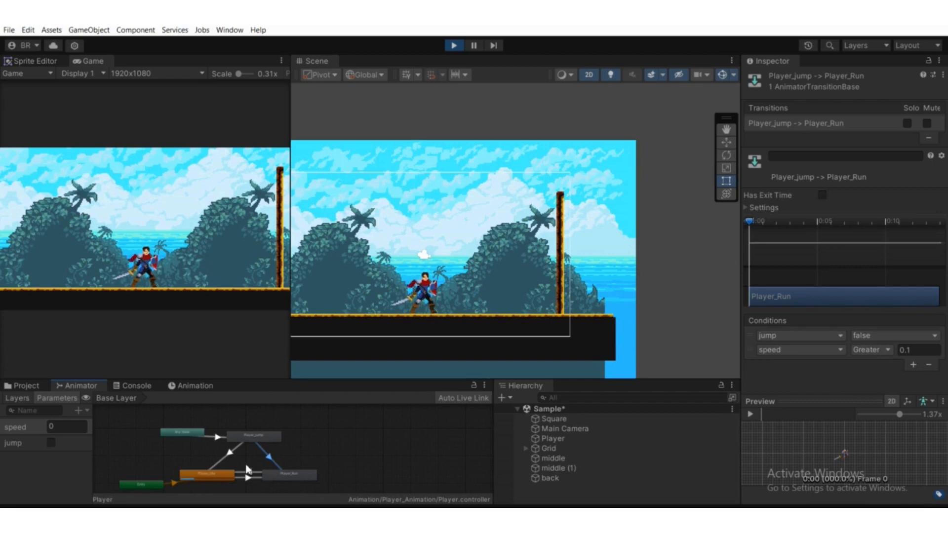
pyautogui.click(50, 443)
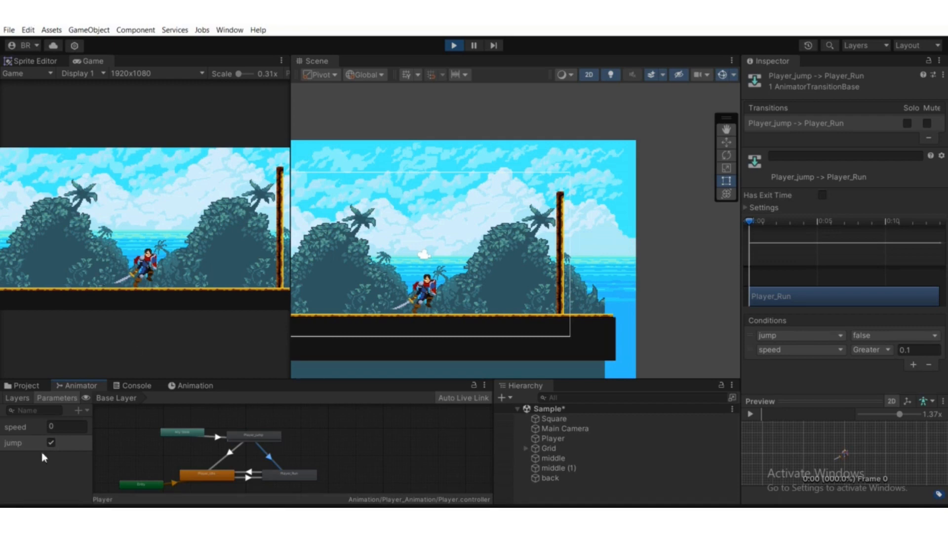
pyautogui.click(51, 443)
pyautogui.click(457, 45)
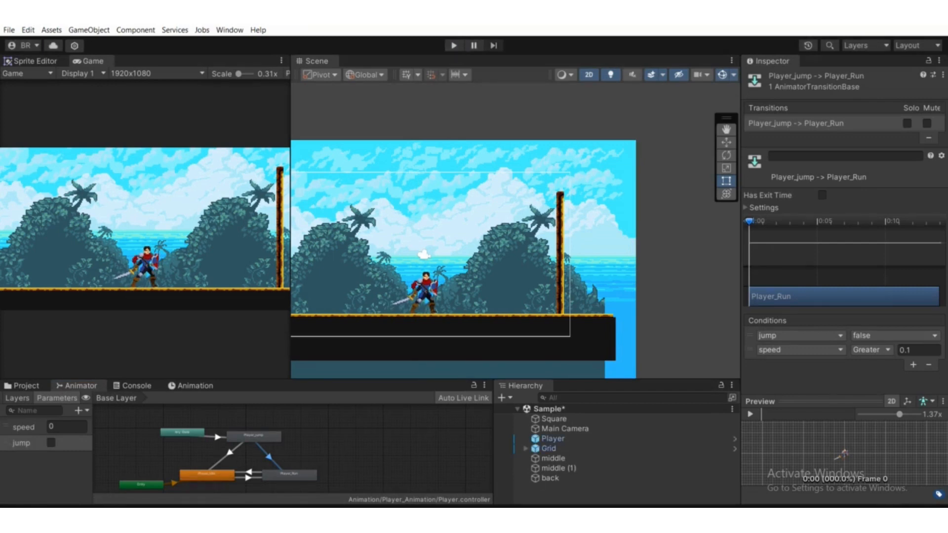
# Open PlayerJump.cs in the code editor and review the OnCollisionEnter2D method and its collider tag check.
pyautogui.click(589, 520)
pyautogui.scroll(-2, 479, 356)
pyautogui.scroll(1, 479, 356)
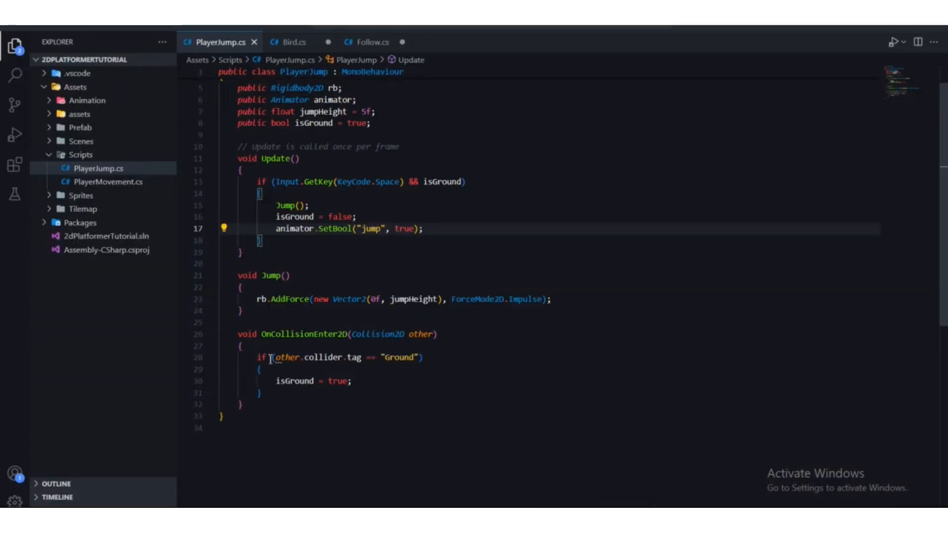
pyautogui.moveTo(244, 405); pyautogui.dragTo(239, 334)
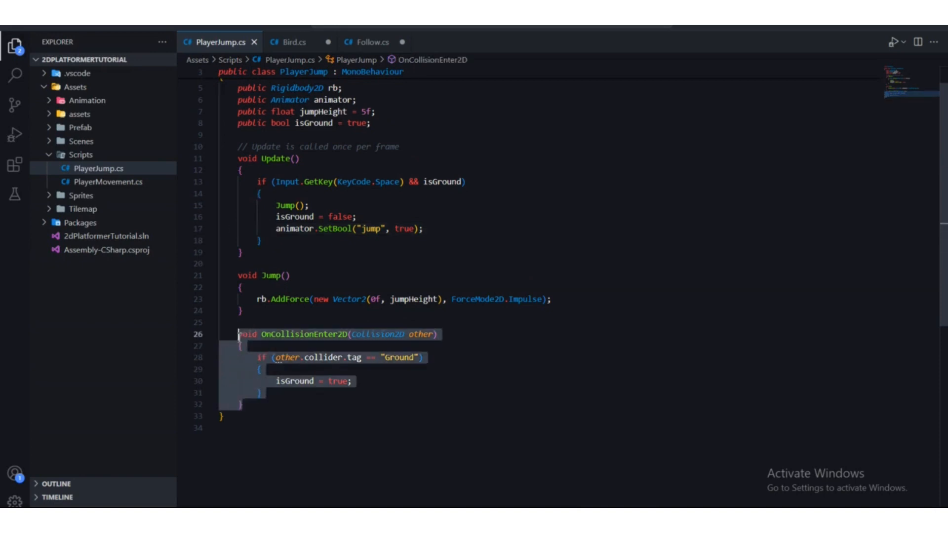
pyautogui.click(267, 348)
pyautogui.moveTo(254, 405); pyautogui.dragTo(239, 334)
pyautogui.click(269, 392)
pyautogui.moveTo(268, 393); pyautogui.dragTo(262, 357)
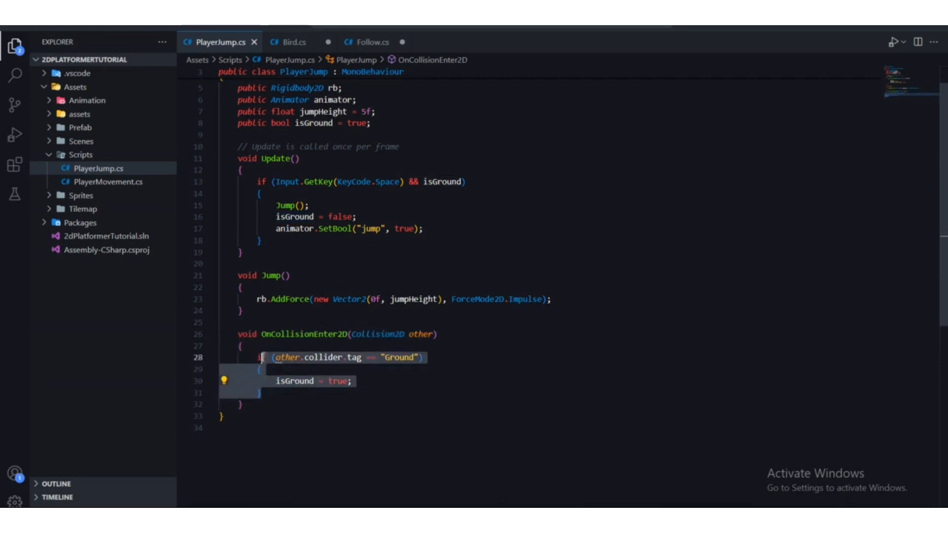
pyautogui.click(325, 369)
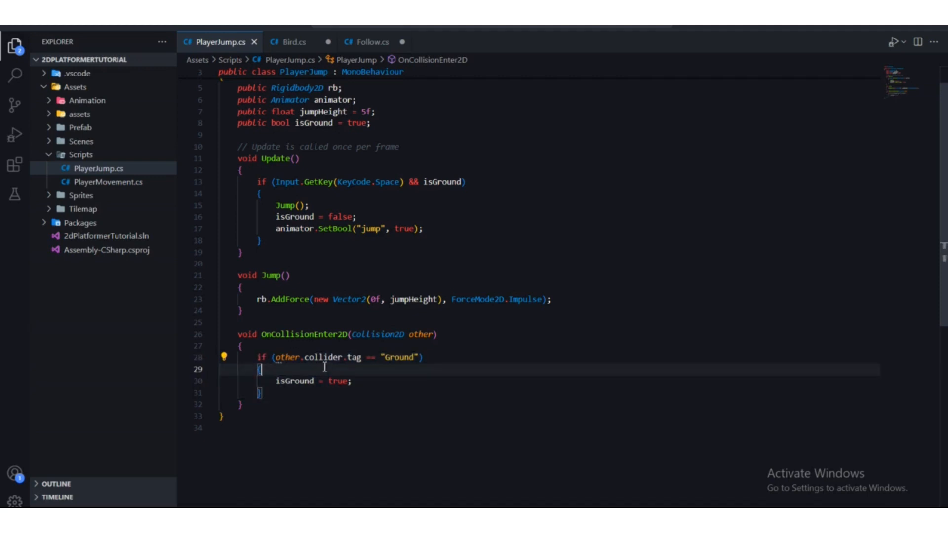
pyautogui.moveTo(305, 358); pyautogui.dragTo(416, 358)
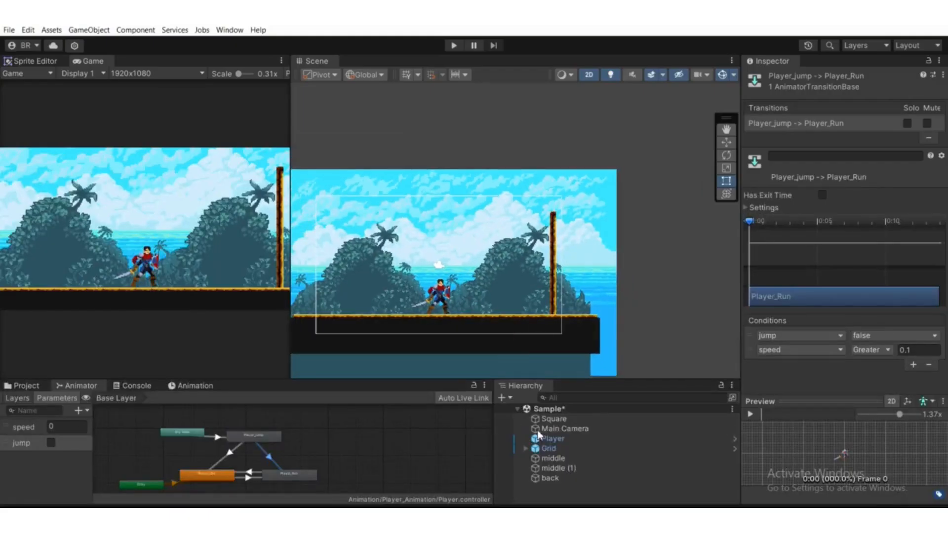
# Switch to Unity and select the Tilemap under Grid to check its tag.
pyautogui.click(546, 449)
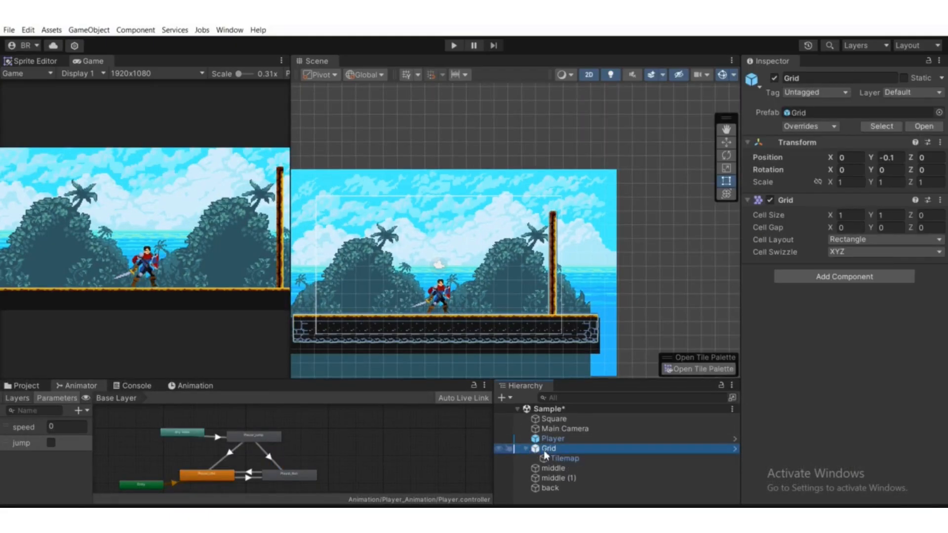
pyautogui.click(561, 459)
pyautogui.scroll(3, 566, 213)
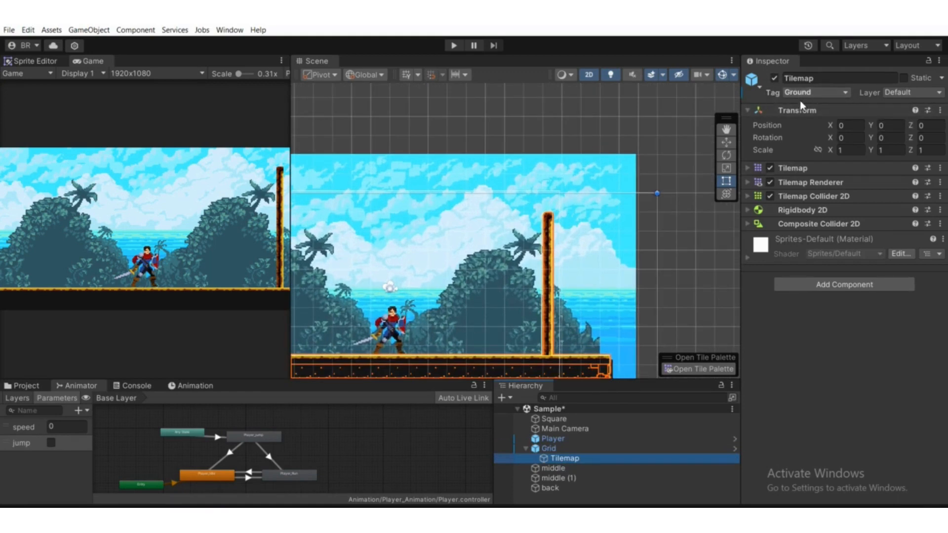
pyautogui.scroll(-1, 501, 318)
pyautogui.moveTo(508, 298); pyautogui.dragTo(530, 278, button='middle')
pyautogui.moveTo(510, 365); pyautogui.dragTo(564, 331, button='middle')
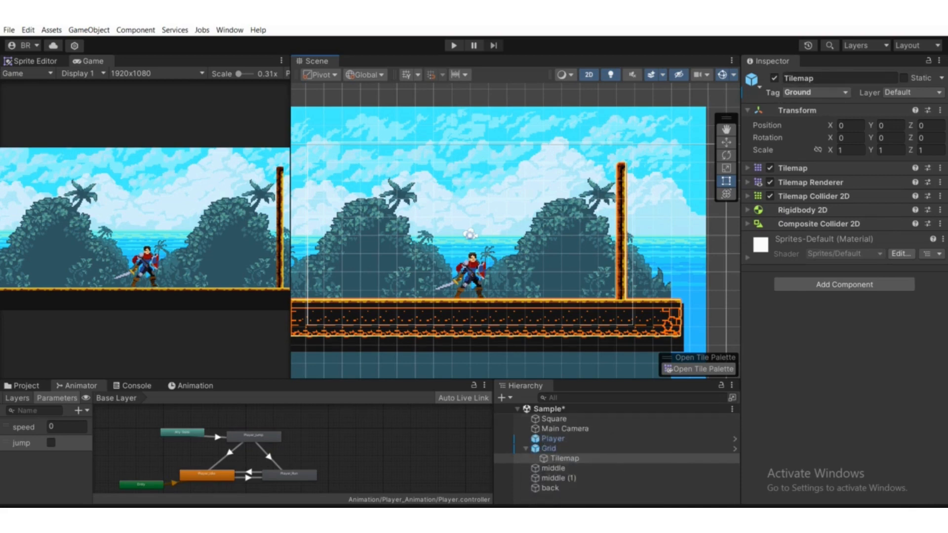
pyautogui.scroll(-2, 445, 328)
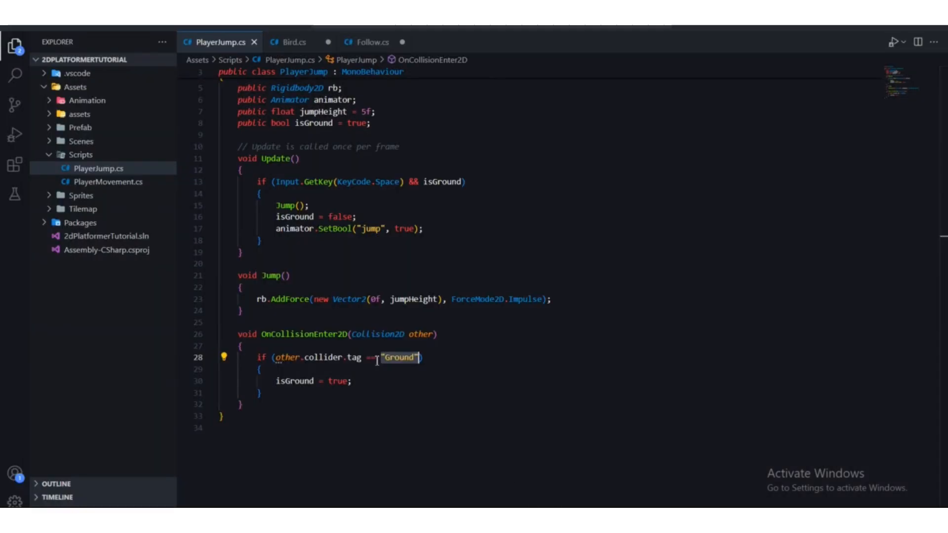
# In PlayerJump.cs, examine the OnCollisionEnter2D method, its other parameter and the collider tag comparison with "Ground".
pyautogui.moveTo(252, 406); pyautogui.dragTo(238, 334)
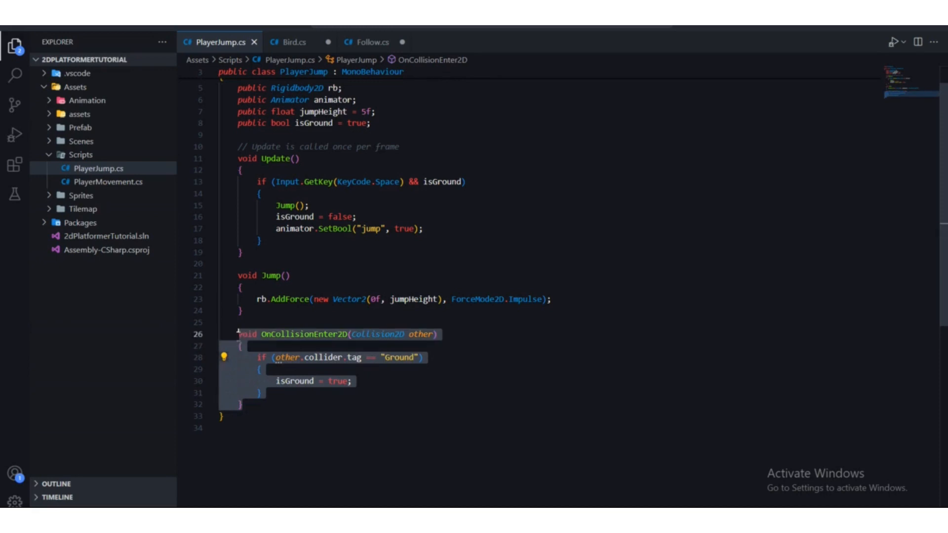
pyautogui.scroll(-2, 375, 338)
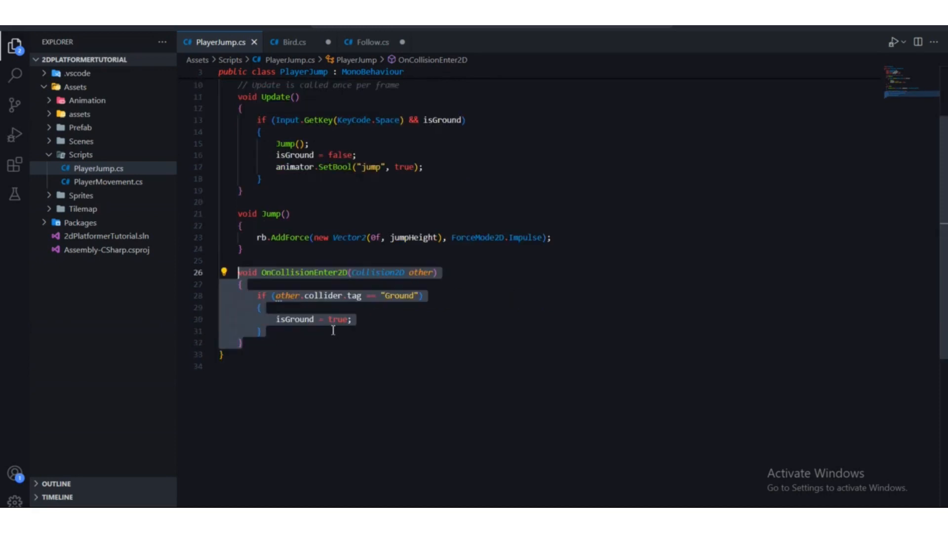
pyautogui.click(300, 332)
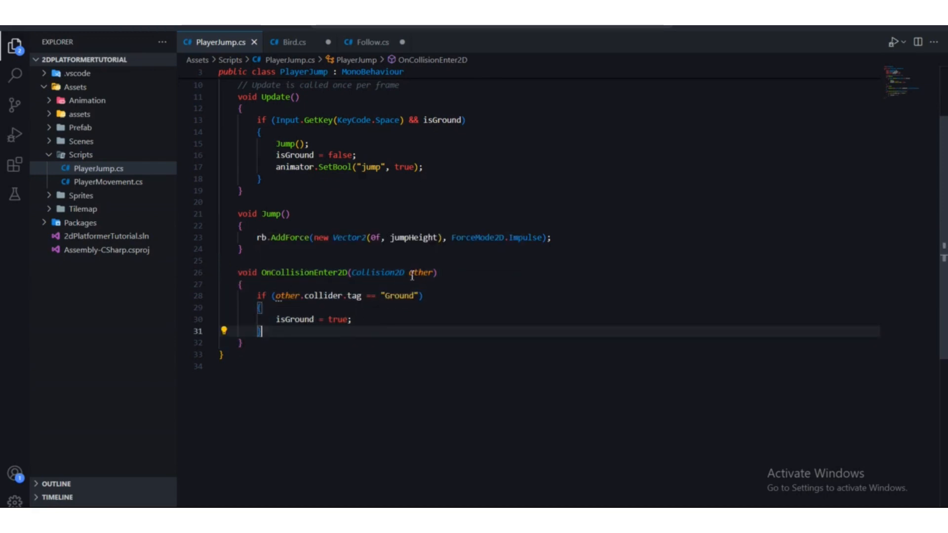
pyautogui.moveTo(410, 273); pyautogui.dragTo(436, 273)
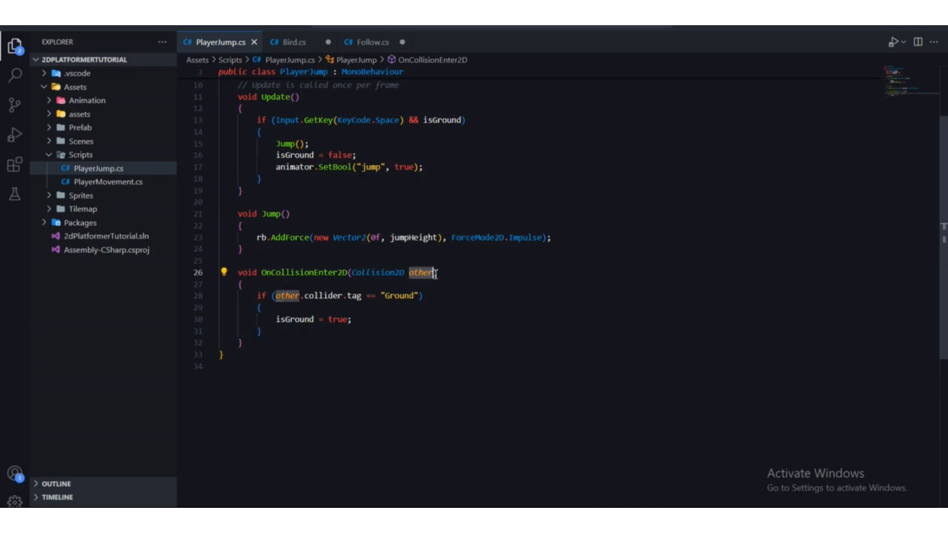
pyautogui.scroll(-1, 435, 273)
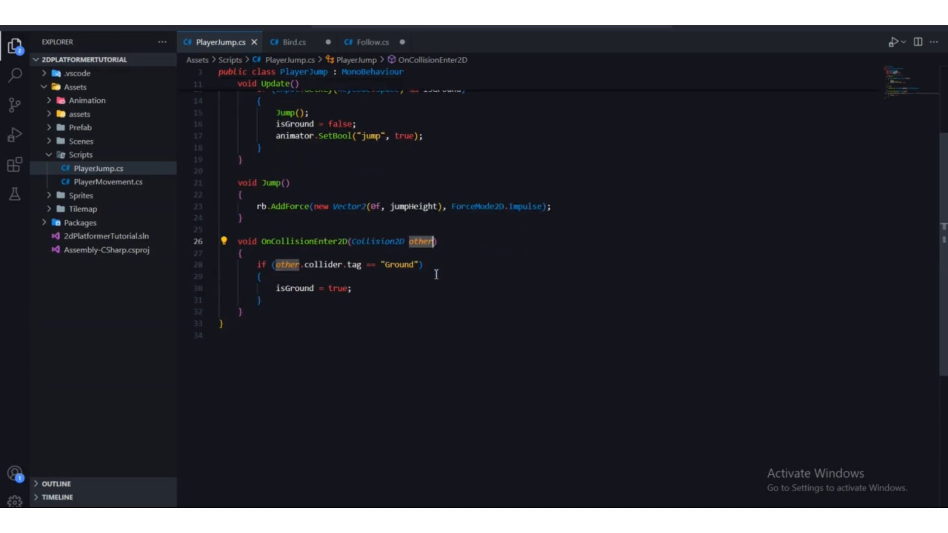
pyautogui.click(302, 267)
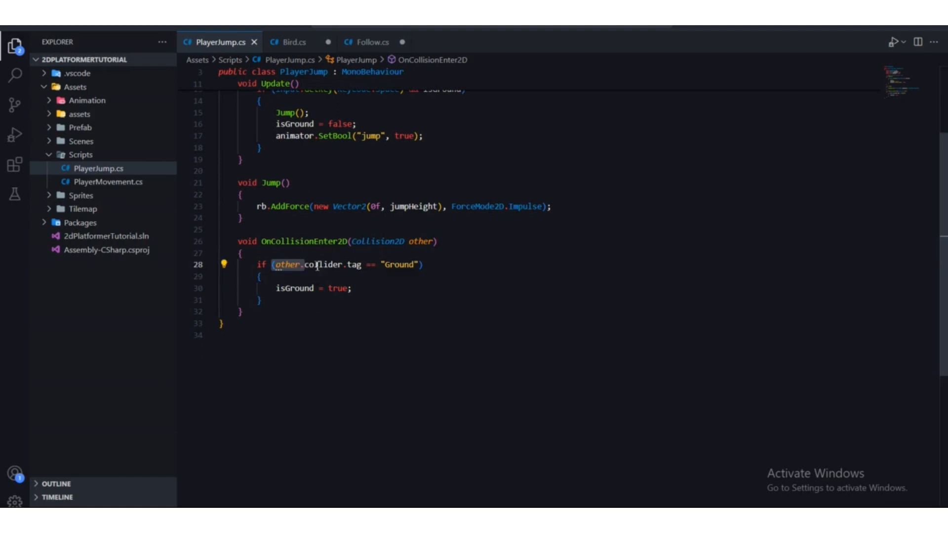
pyautogui.click(305, 266)
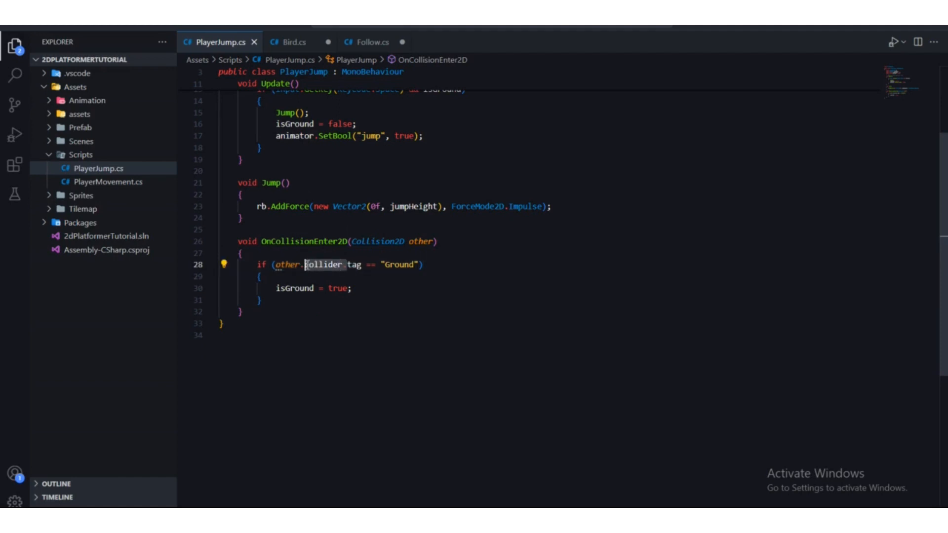
pyautogui.click(376, 291)
pyautogui.click(348, 265)
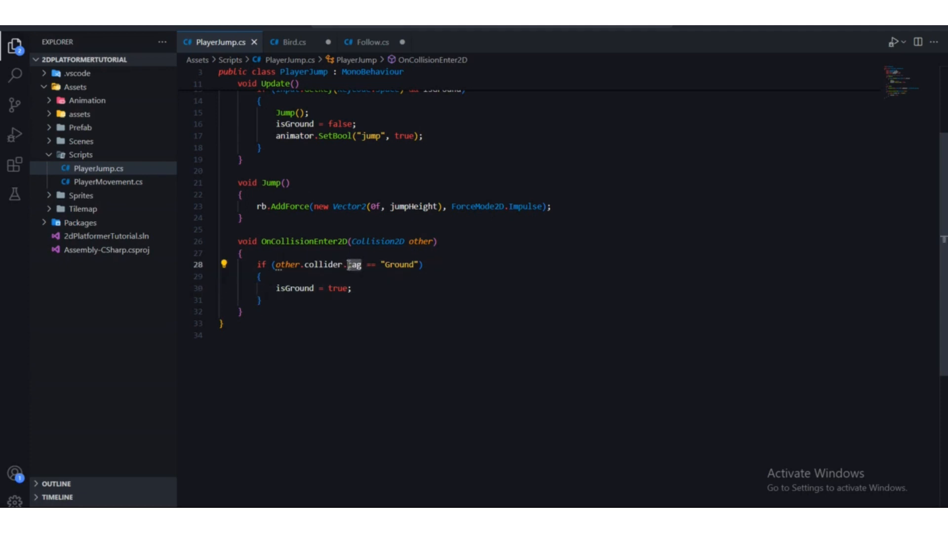
pyautogui.scroll(1, 354, 277)
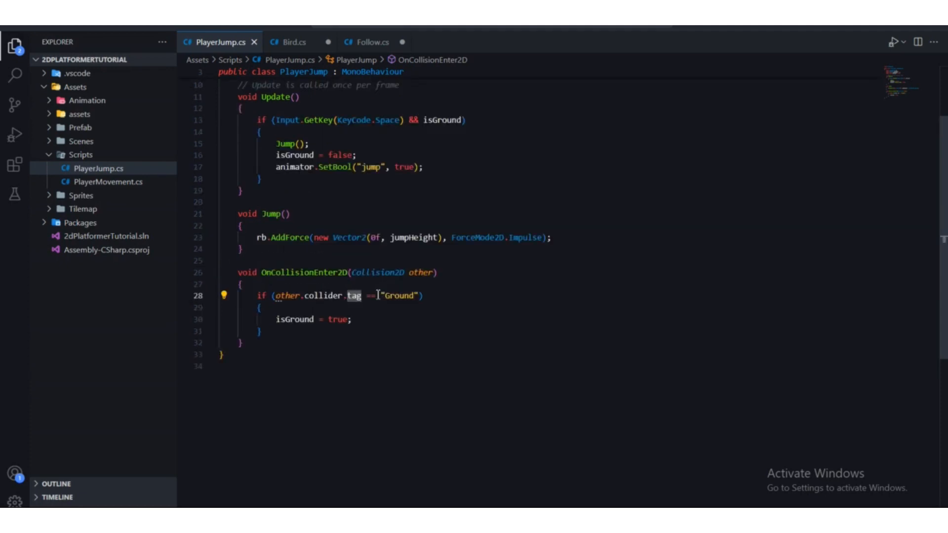
pyautogui.moveTo(378, 295); pyautogui.dragTo(418, 296)
pyautogui.scroll(-1, 421, 300)
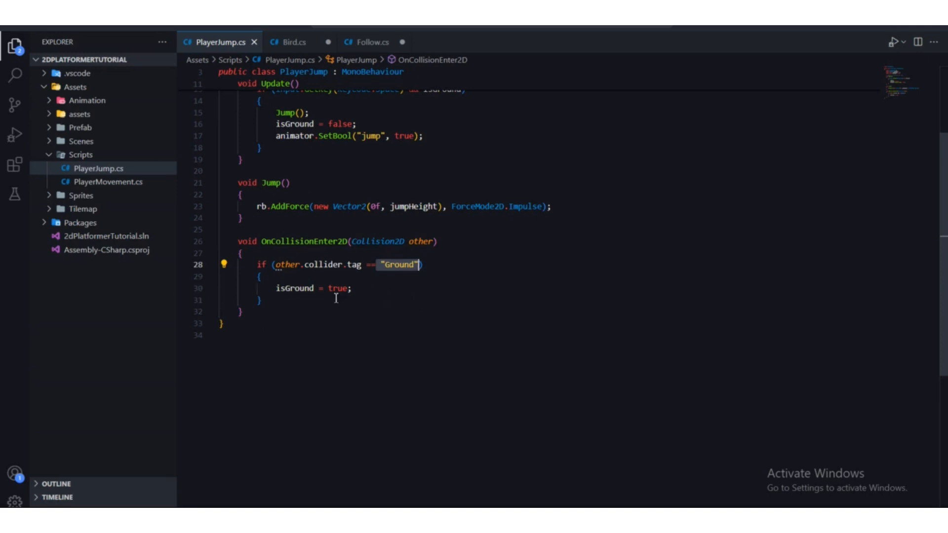
# Below isGround = true in OnCollisionEnter2D, add animator.SetBool("jump", false); using the parameter name from the Animator.
pyautogui.click(358, 292)
pyautogui.scroll(1, 384, 350)
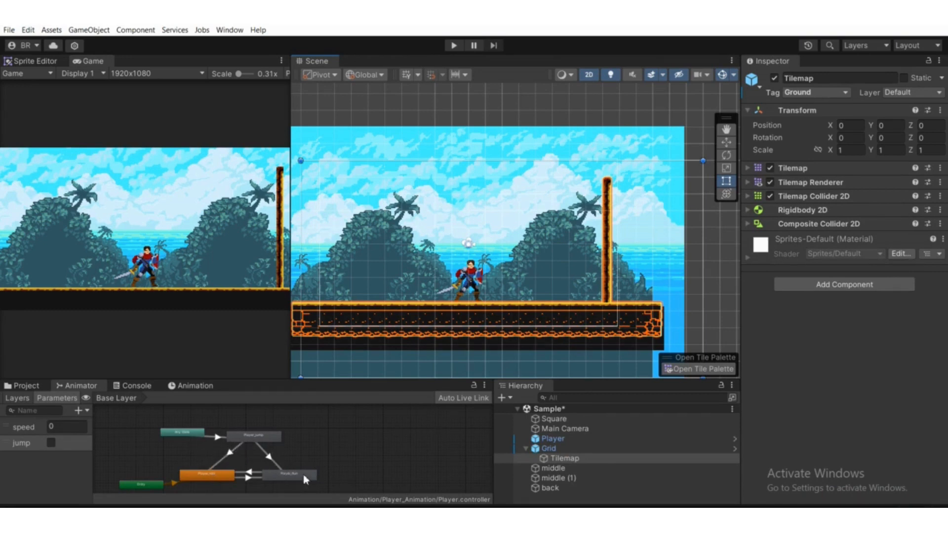
pyautogui.hotkey('alt', 'Tab')
pyautogui.scroll(-1, 421, 365)
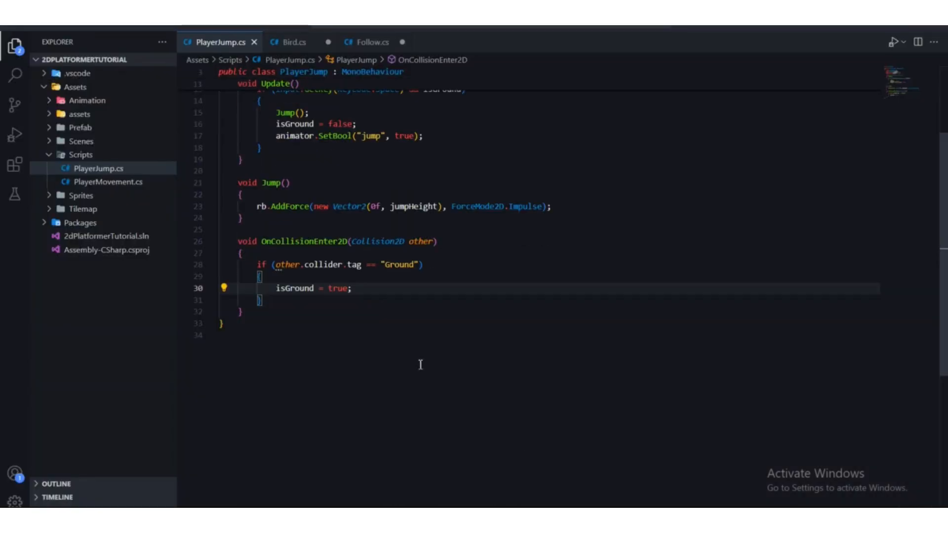
pyautogui.press('Return')
pyautogui.write('anima')
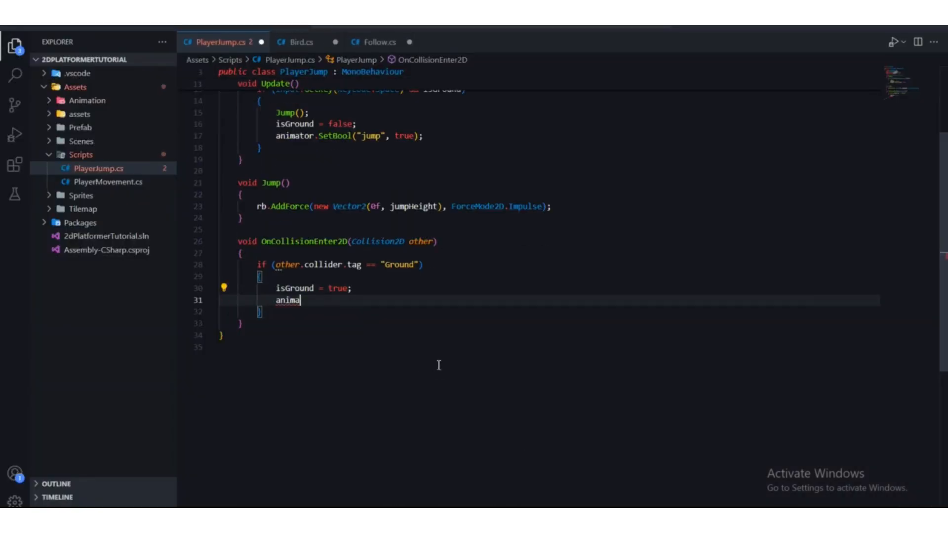
pyautogui.press('Return')
pyautogui.write('.setbo')
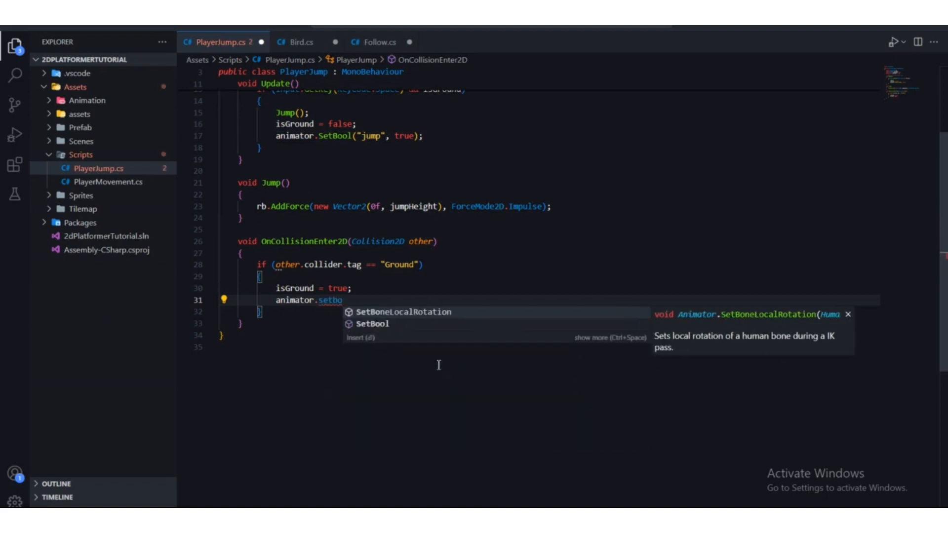
pyautogui.press('Down')
pyautogui.press('Return')
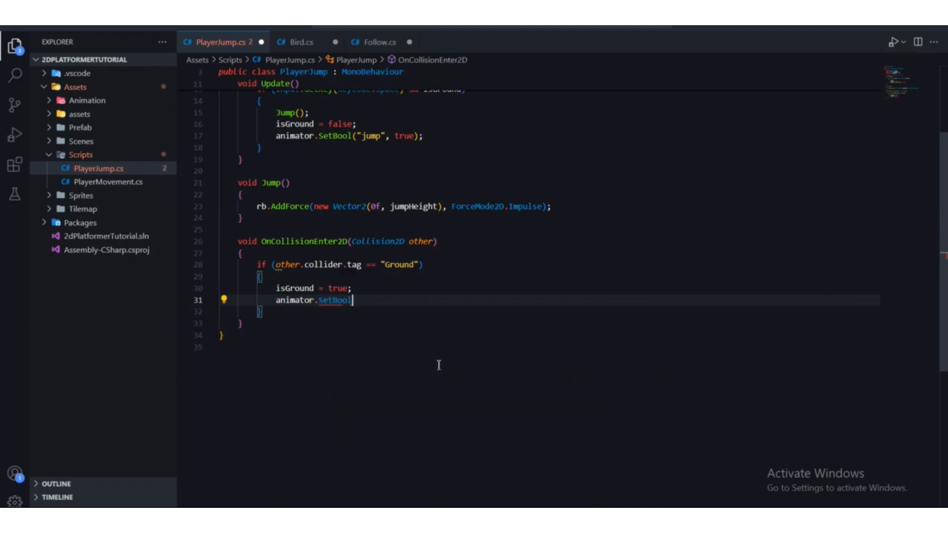
pyautogui.write('("')
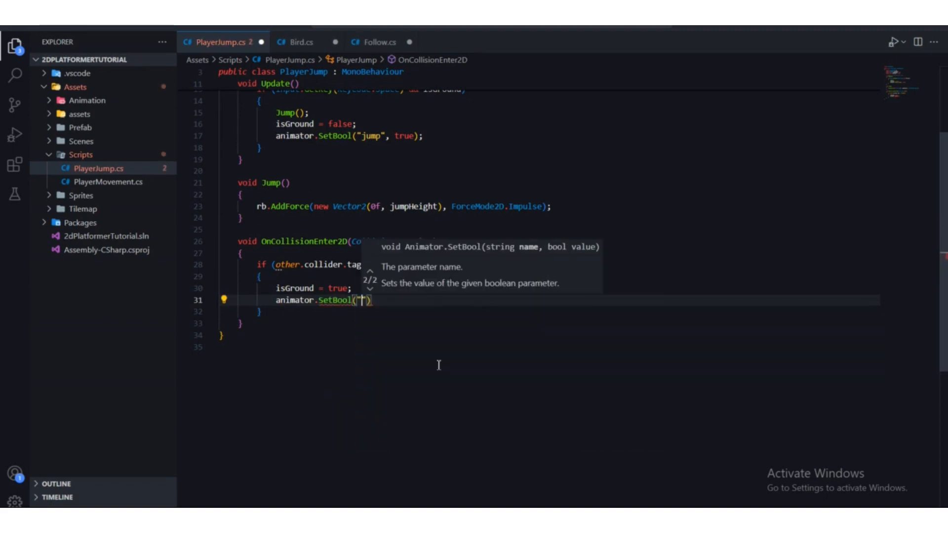
pyautogui.hotkey('alt', 'Tab')
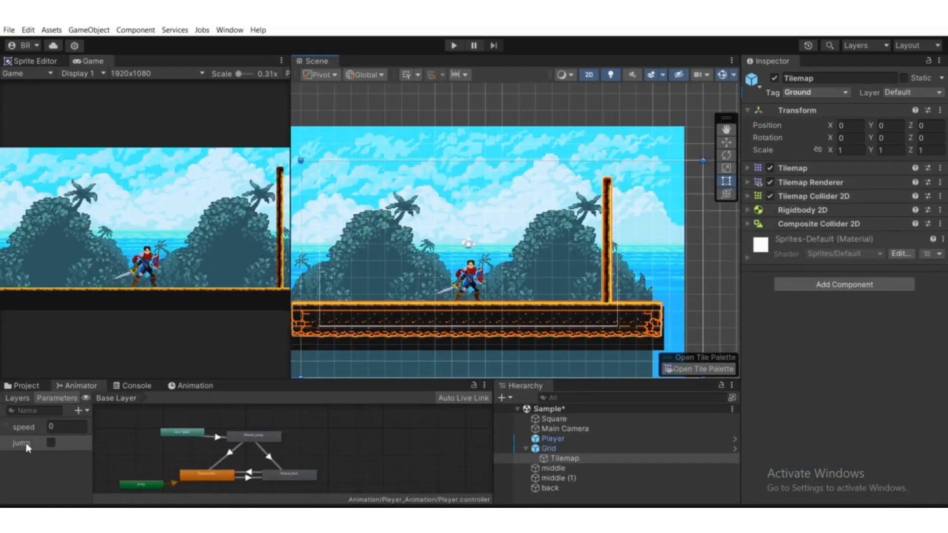
pyautogui.hotkey('alt', 'Tab')
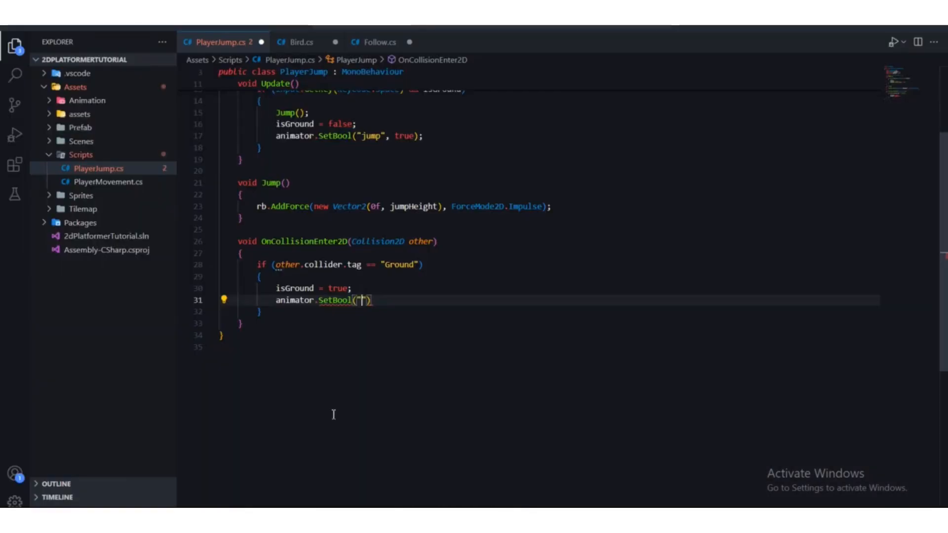
pyautogui.write('jump",')
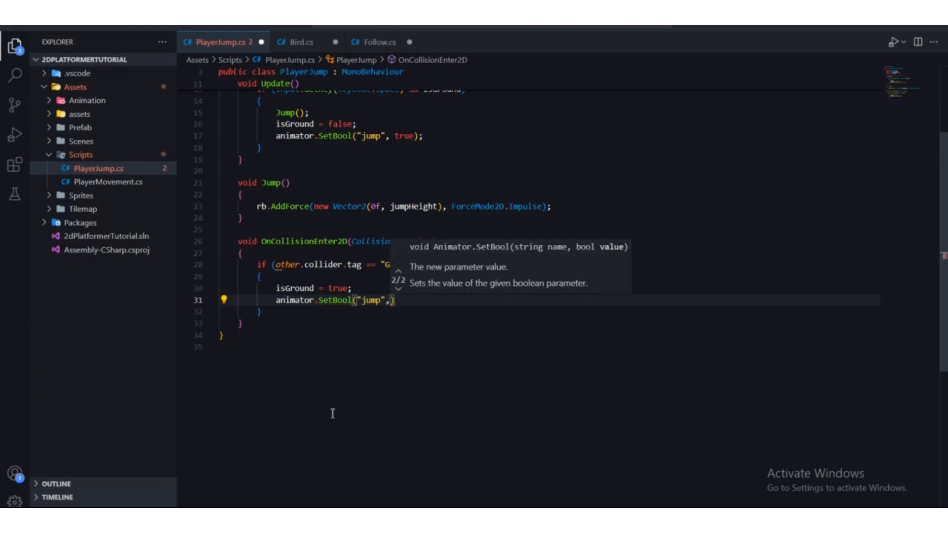
pyautogui.write(' false')
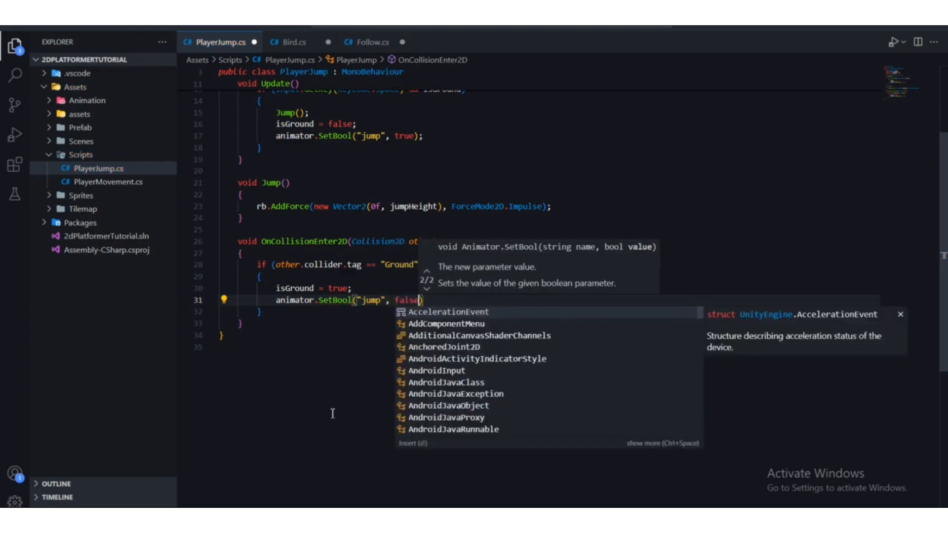
pyautogui.write(');')
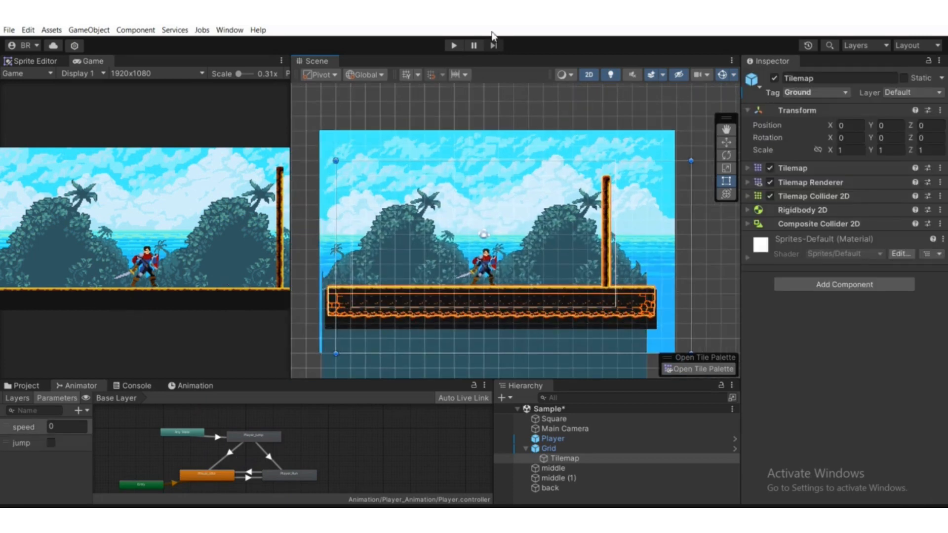
# Play the game in Unity and test running and jumping in both directions while watching the speed and jump parameters.
pyautogui.click(453, 45)
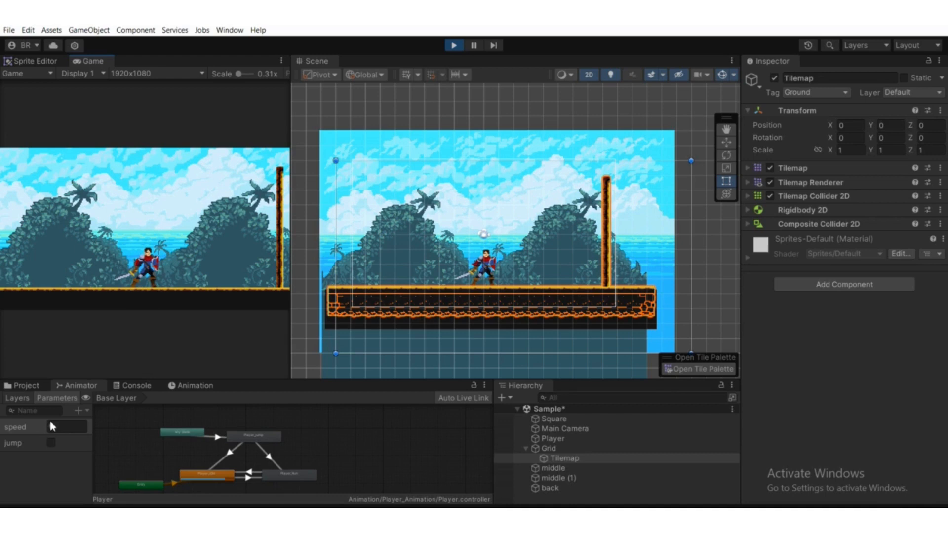
pyautogui.press('a')
pyautogui.press('d')
pyautogui.press('space')
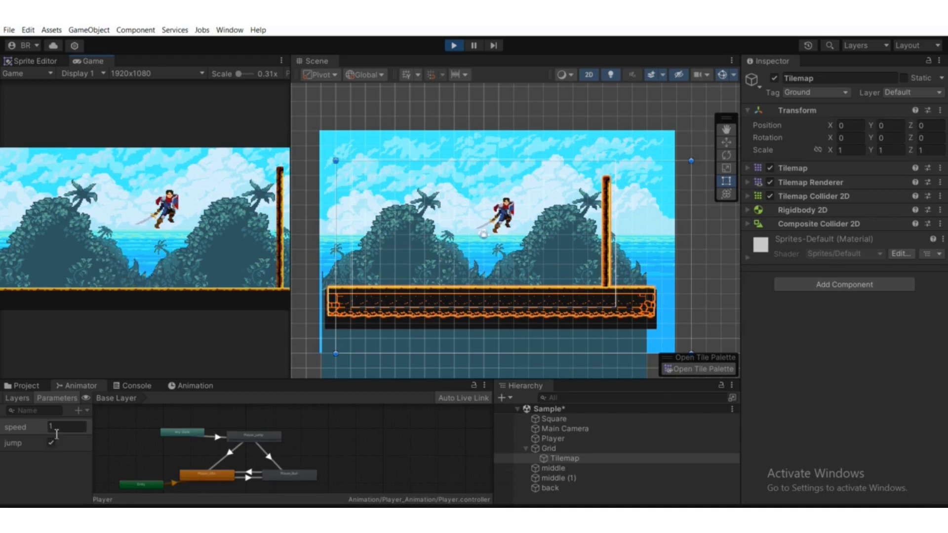
pyautogui.press('a')
pyautogui.press('d')
pyautogui.press('space')
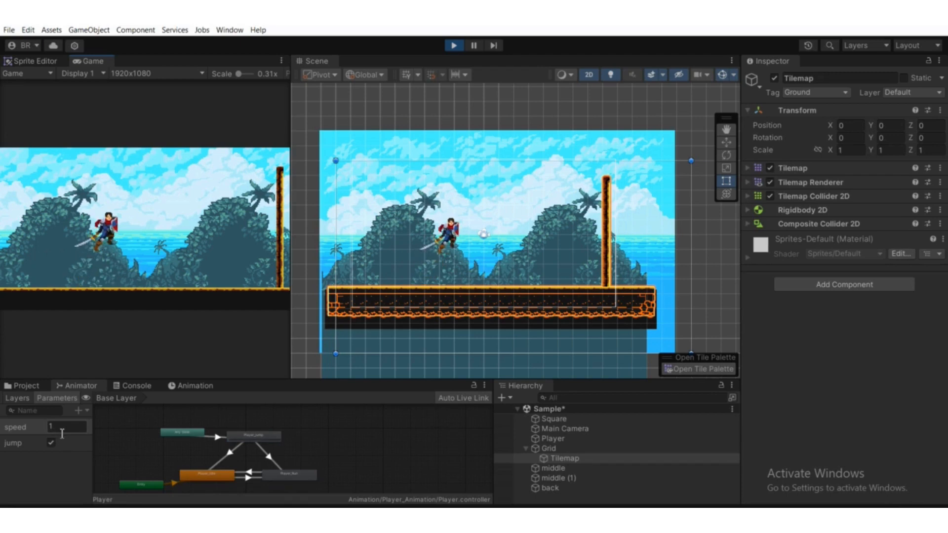
pyautogui.press('a')
pyautogui.press('space')
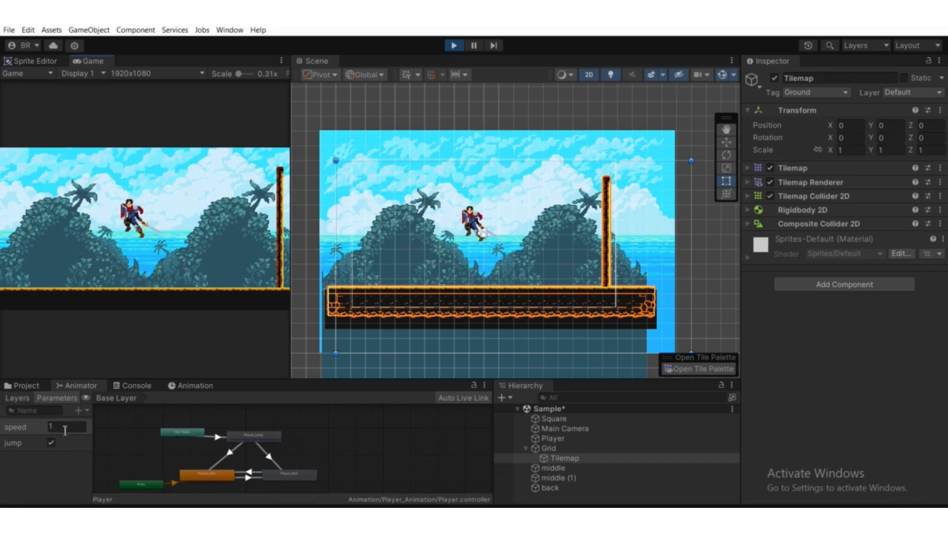
pyautogui.press('d')
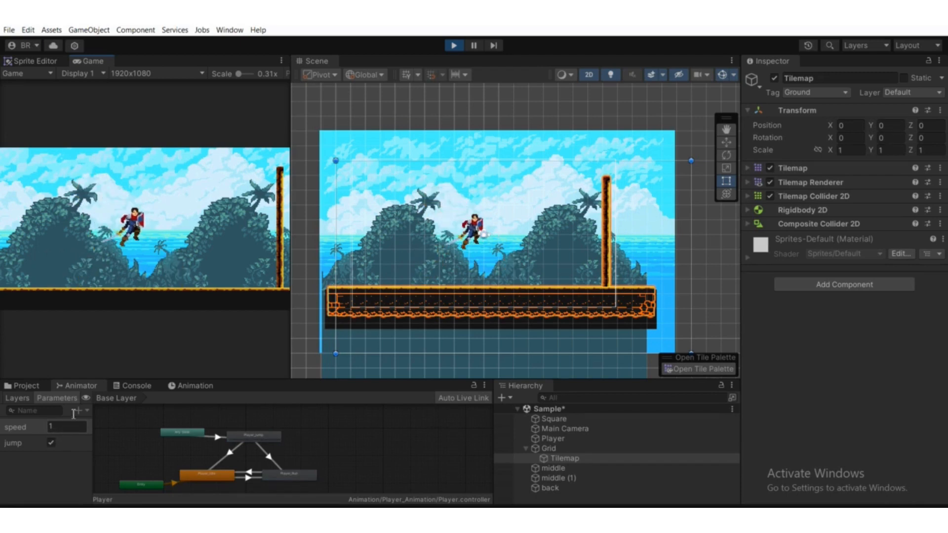
pyautogui.press('space')
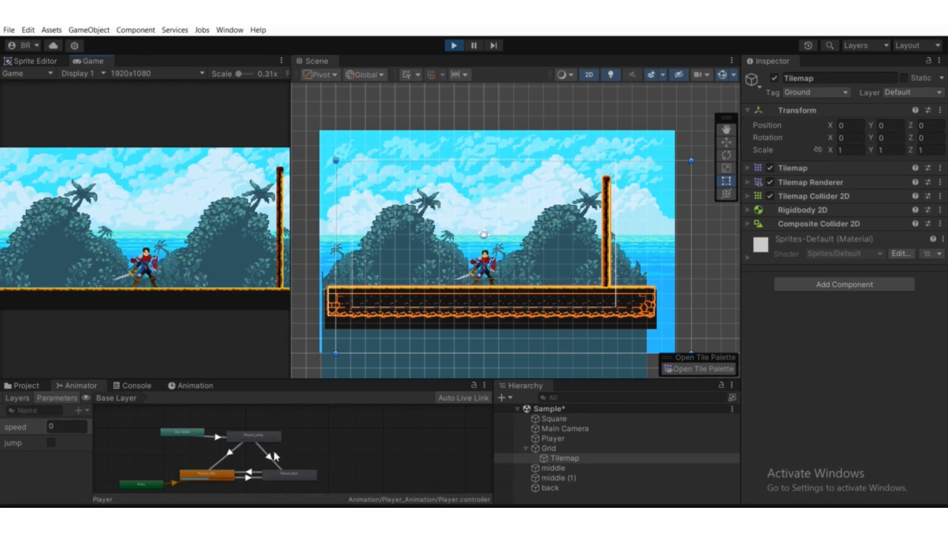
# During play, inspect the conditions of the Player_jump transitions to Player_Run and Player_Idle, and move the player to the right.
pyautogui.click(271, 458)
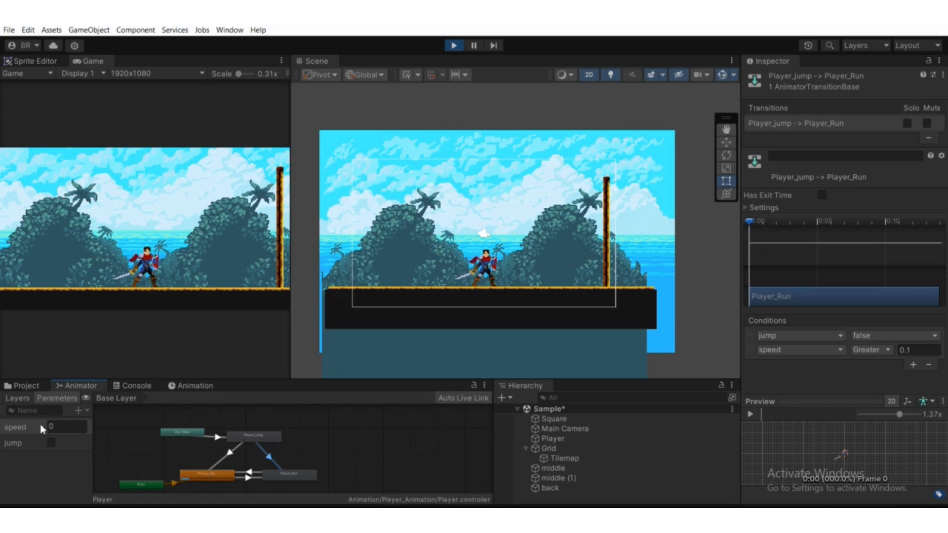
pyautogui.click(233, 452)
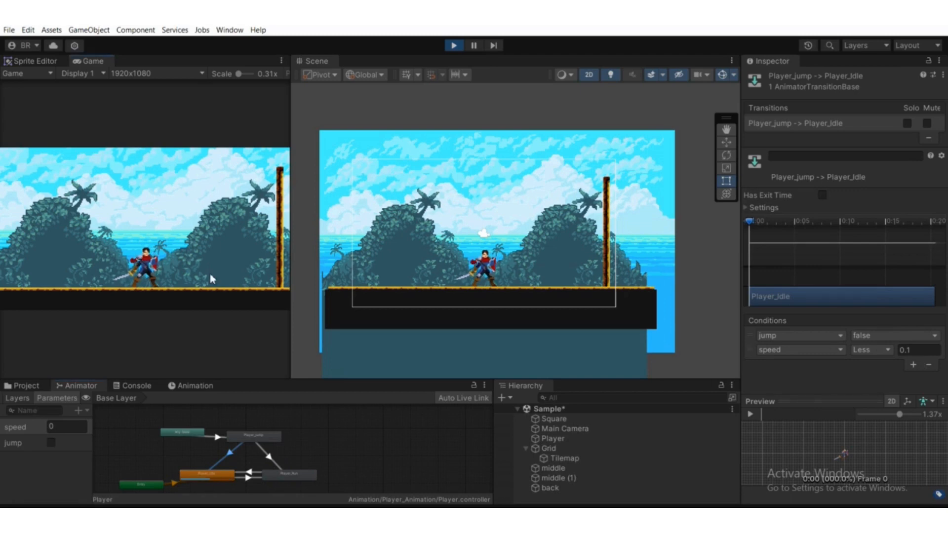
pyautogui.press('Right')
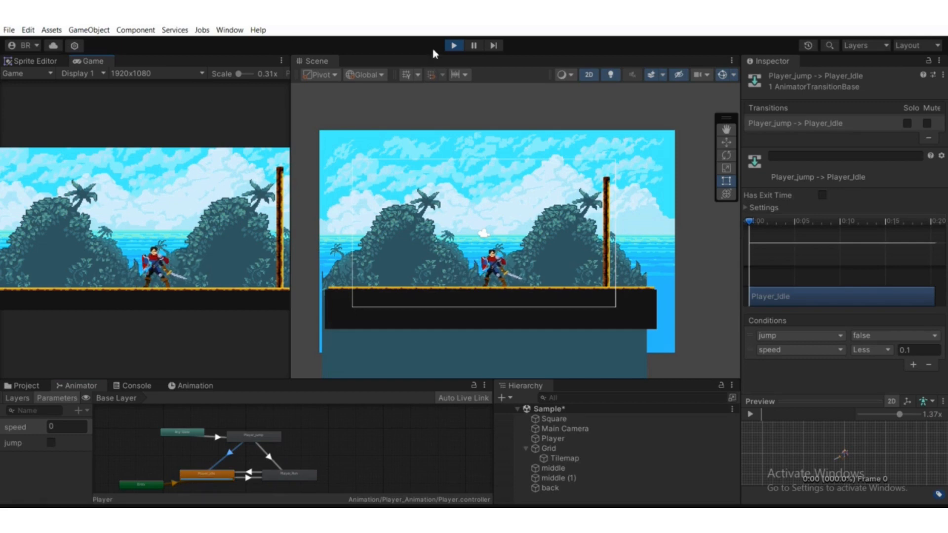